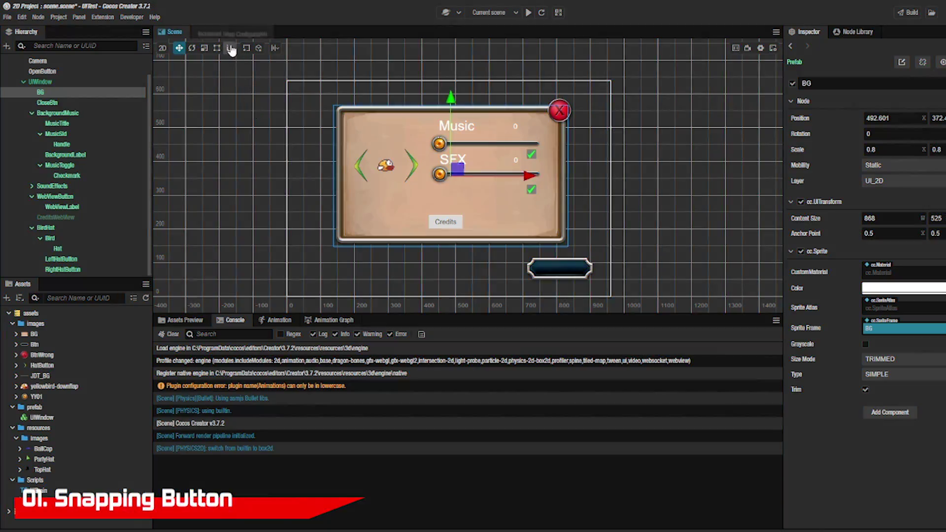
Set the move snap increment to 200 and shift the Bird sprite horizontally in snapped increments
left_click(230, 49)
left_click(209, 84)
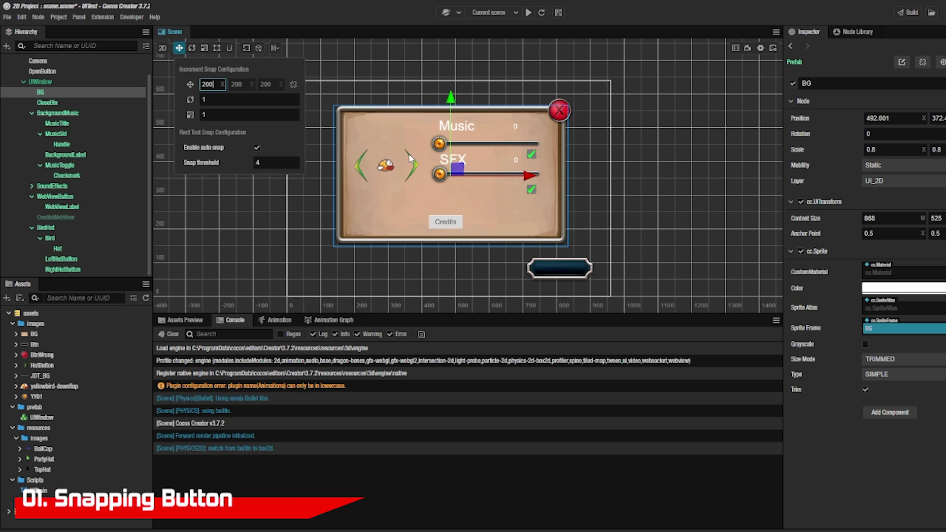
left_click(387, 168)
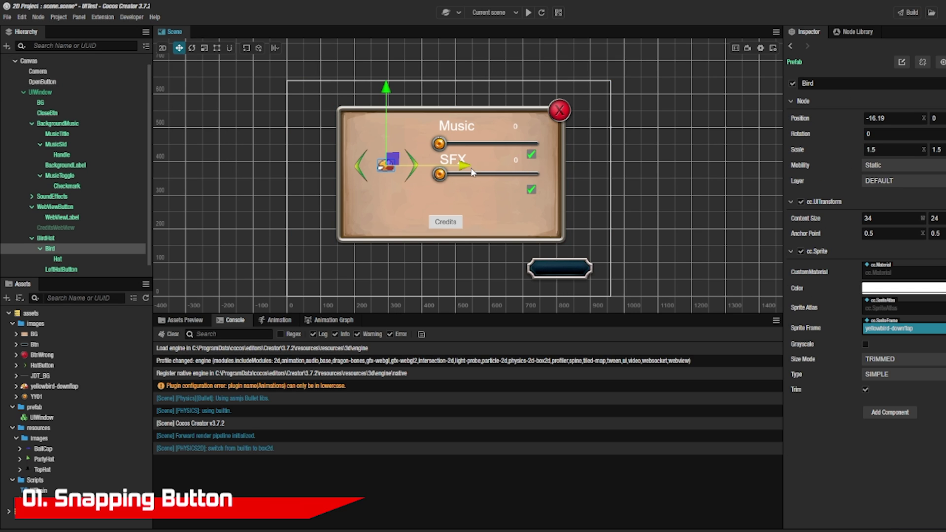
left_click_drag(474, 172, 447, 166, "ctrl")
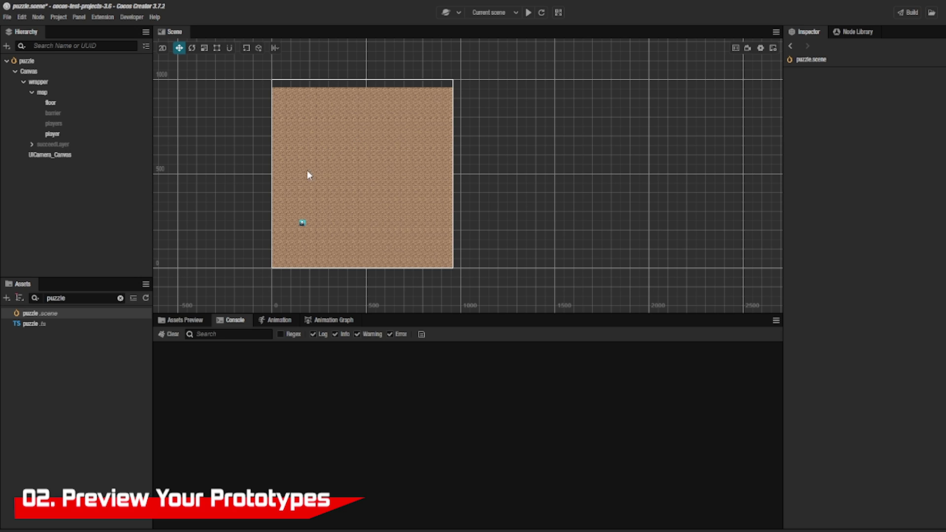
Add LevelImage.png as a reference image for the puzzle scene and choose it as the displayed image
left_click(773, 50)
left_click(704, 228)
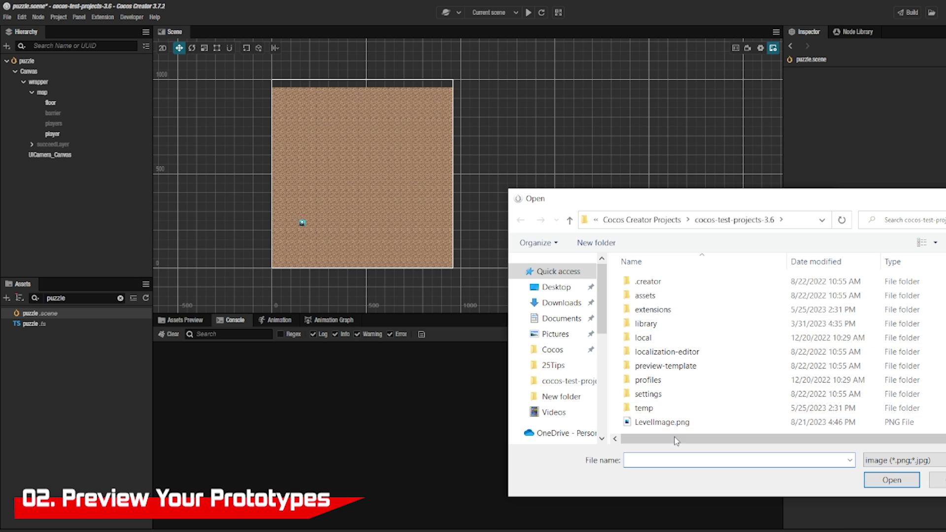
double_click(662, 425)
left_click(650, 229)
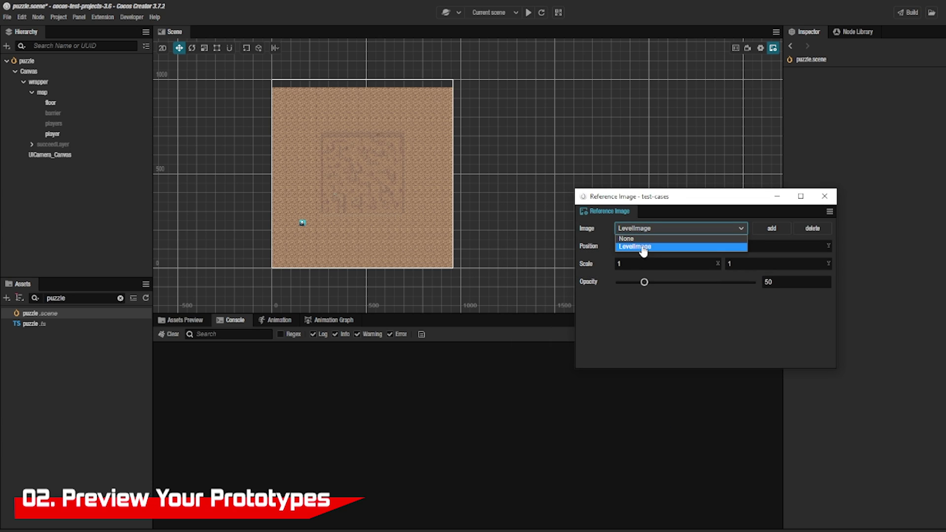
left_click(641, 246)
Set the reference image's X position to 1000 and its scale to 2 by 2, and adjust its opacity
type("1000")
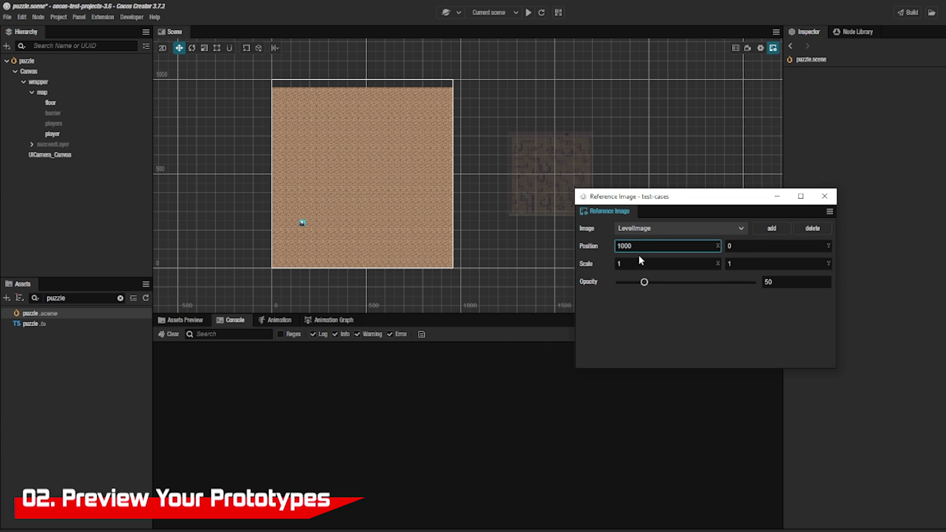
left_click(640, 261)
type("2")
key("Tab")
type("2")
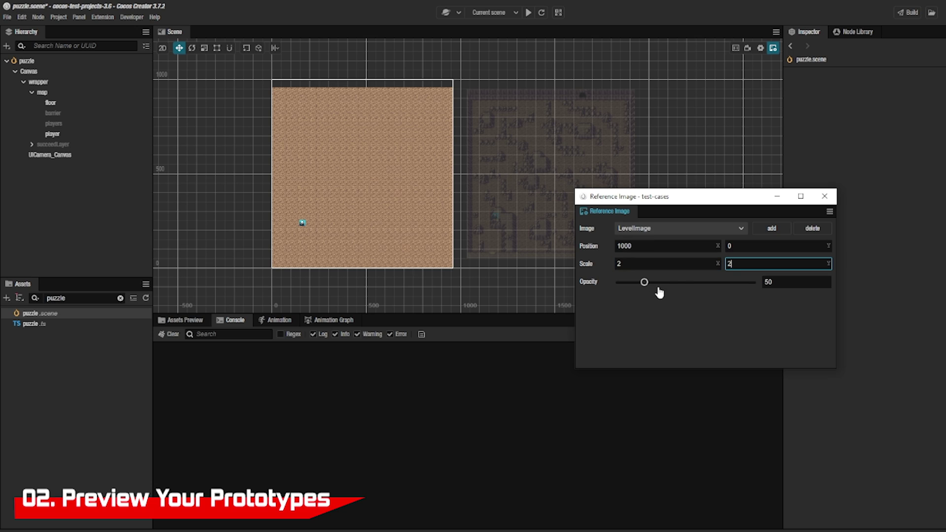
left_click_drag(730, 291, 741, 291)
left_click_drag(735, 197, 743, 283)
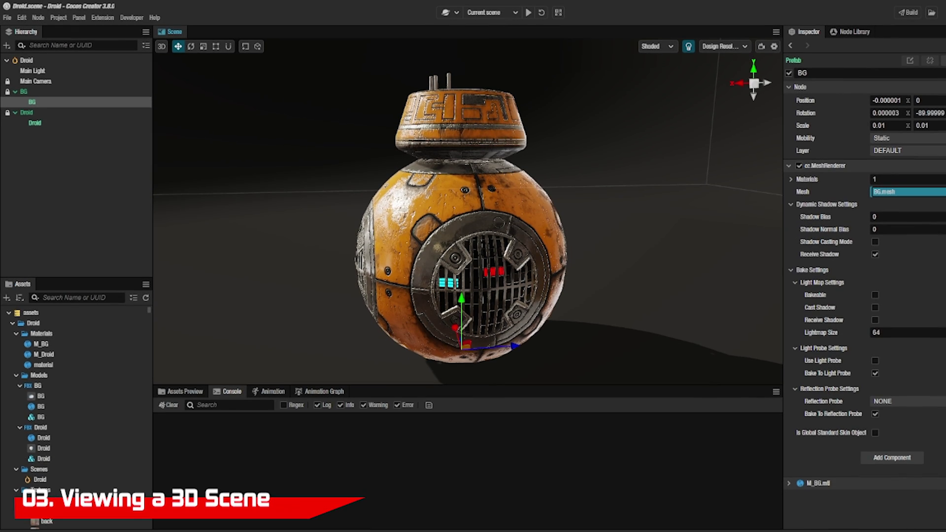
Orbit and fly the scene camera around the droid to examine the model from different sides and distances
right_click_drag(511, 272, 499, 292)
key("d")
key("a")
key("w")
key("s")
key("q")
key("e")
key("s")
key("s")
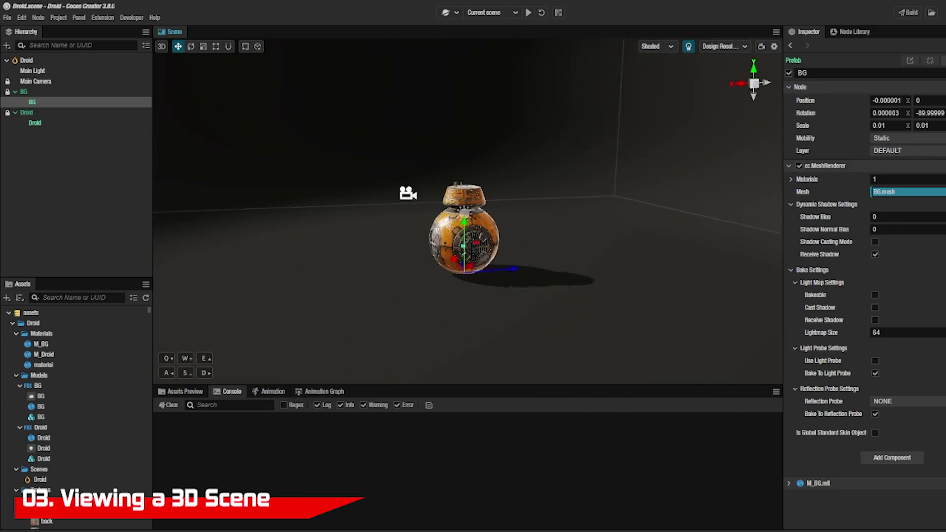
scroll(510, 267, "up", 5)
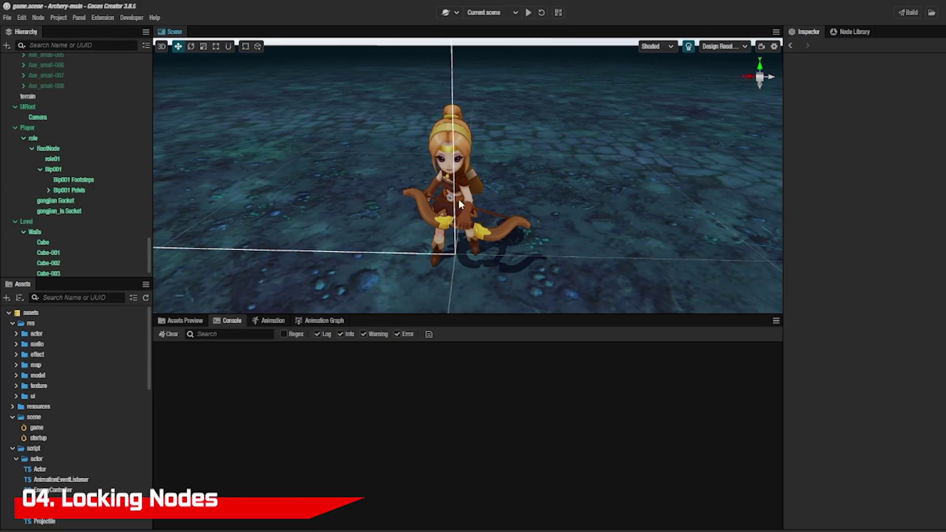
Select the archer character in the scene and lock the Player node with its descendants
left_click(454, 195)
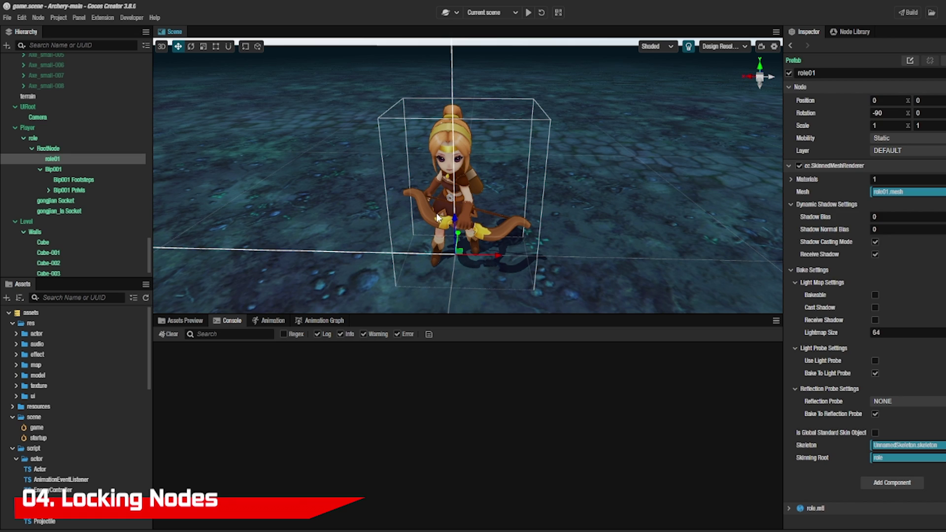
left_click(7, 129)
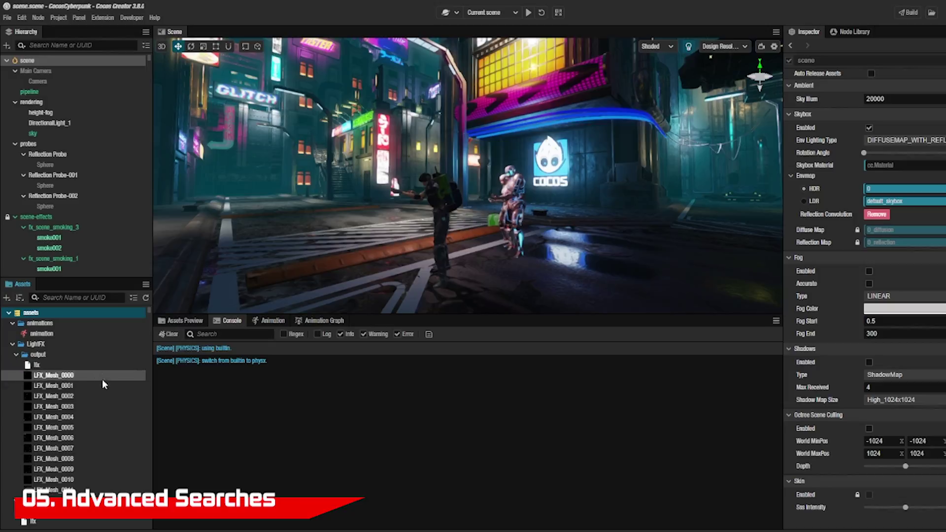
Show the asset search options and look through the Limit Search Type choices
left_click(35, 299)
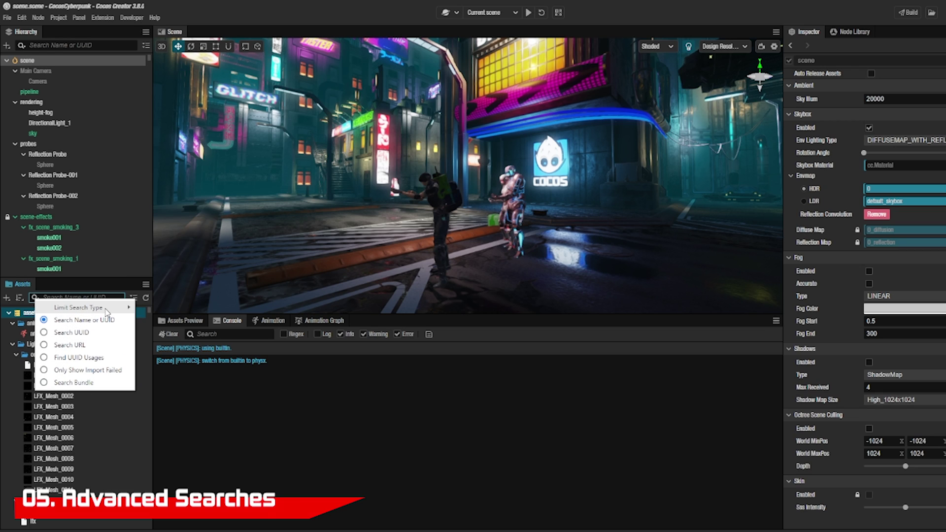
mouse_move(107, 310)
left_click(173, 322)
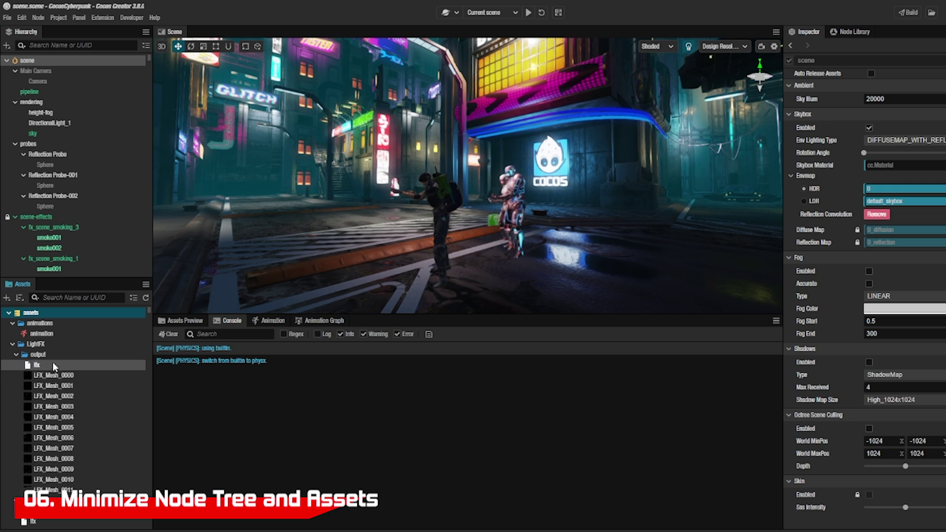
scroll(52, 427, "down", 5)
Collapse all folders of the asset tree and the whole node hierarchy
scroll(52, 427, "up", 10)
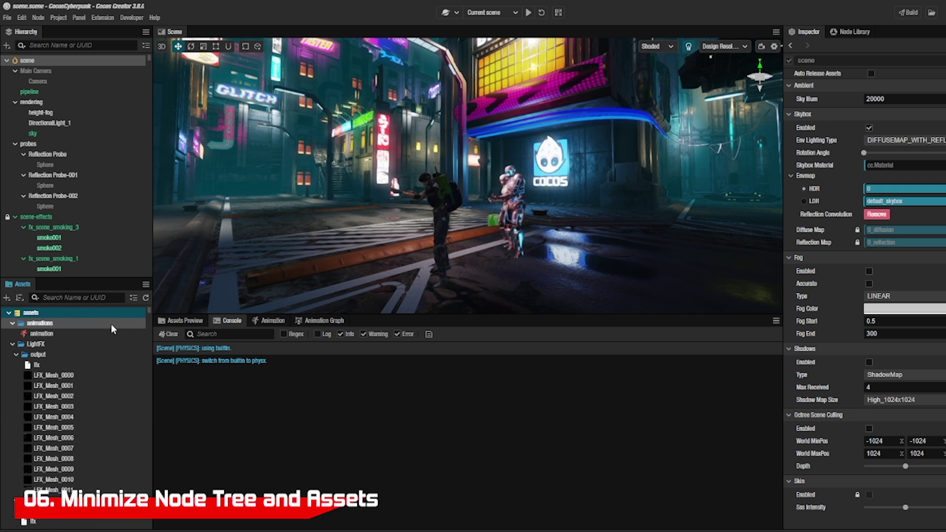
left_click(133, 299)
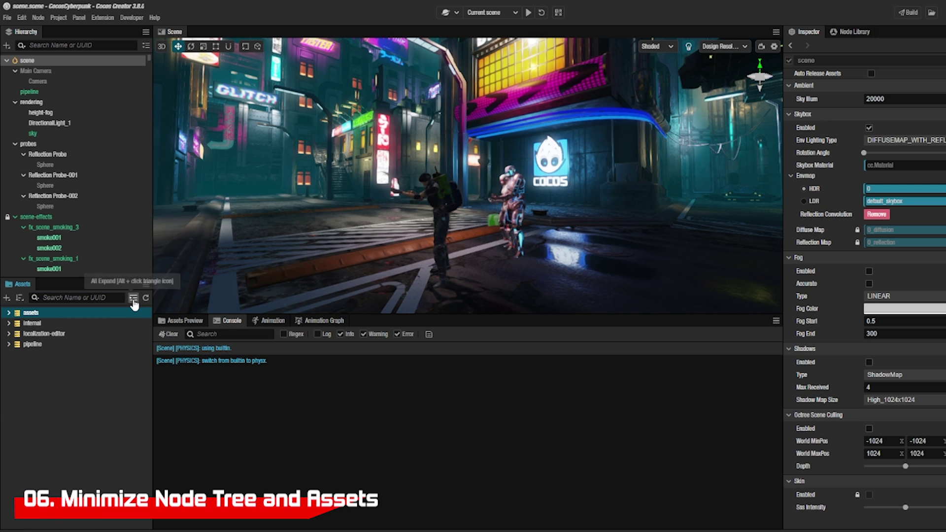
left_click(146, 46)
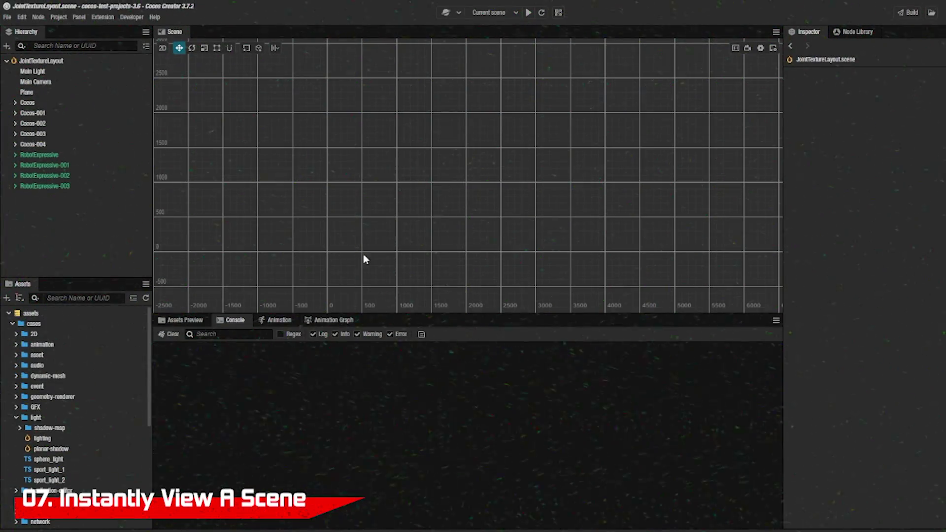
Show the available actions for the lighting scene in the light folder
right_click(30, 439)
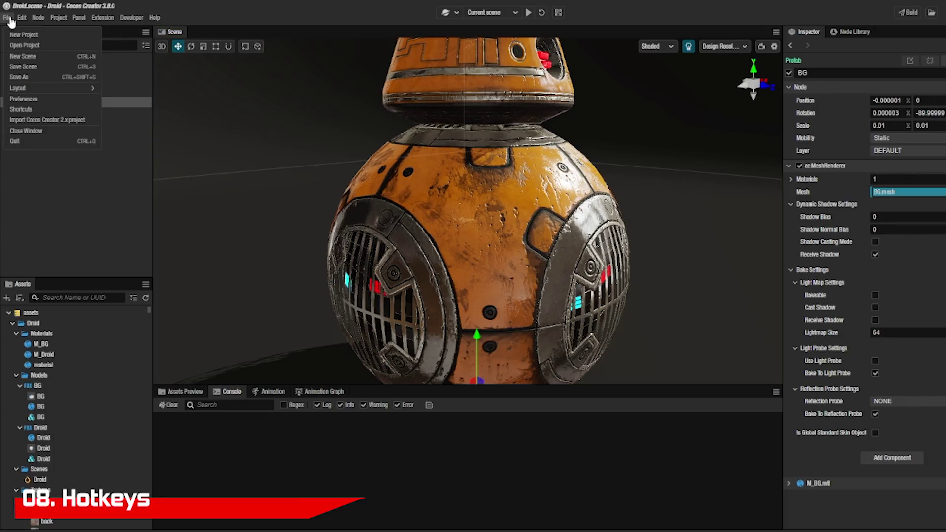
Open the editor's keyboard shortcut overview and review the shortcuts of the scene and builder packages
left_click(15, 110)
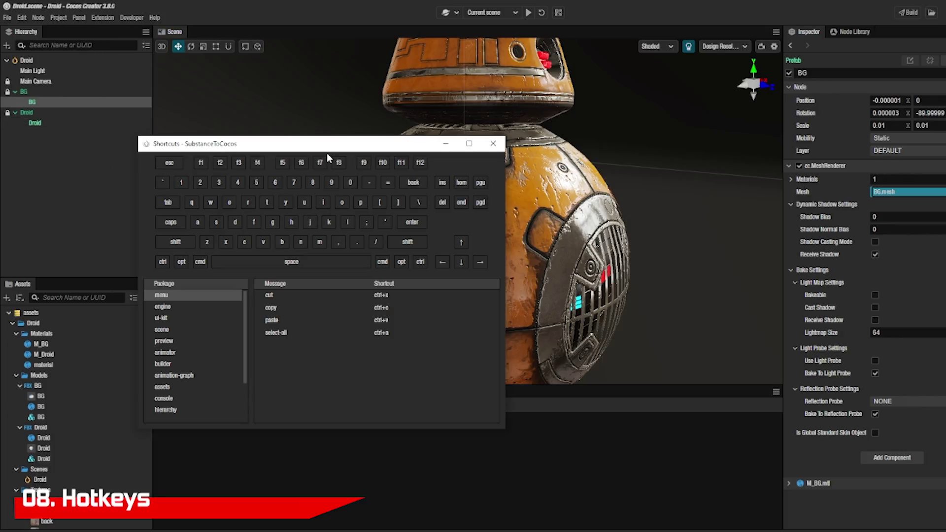
left_click(167, 330)
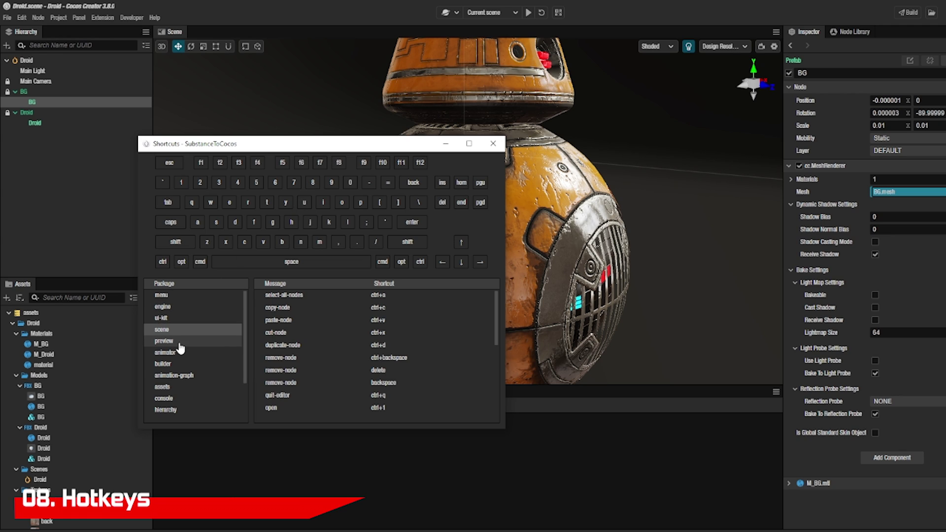
left_click(177, 365)
left_click(379, 310)
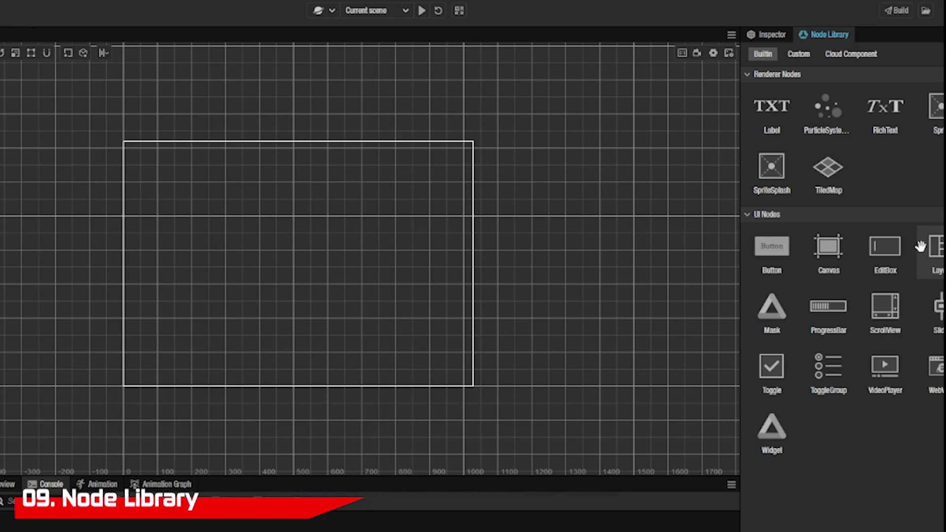
Add an EditBox and a Button from the Node Library to the empty canvas
left_click_drag(885, 246, 369, 258)
left_click_drag(772, 247, 353, 266)
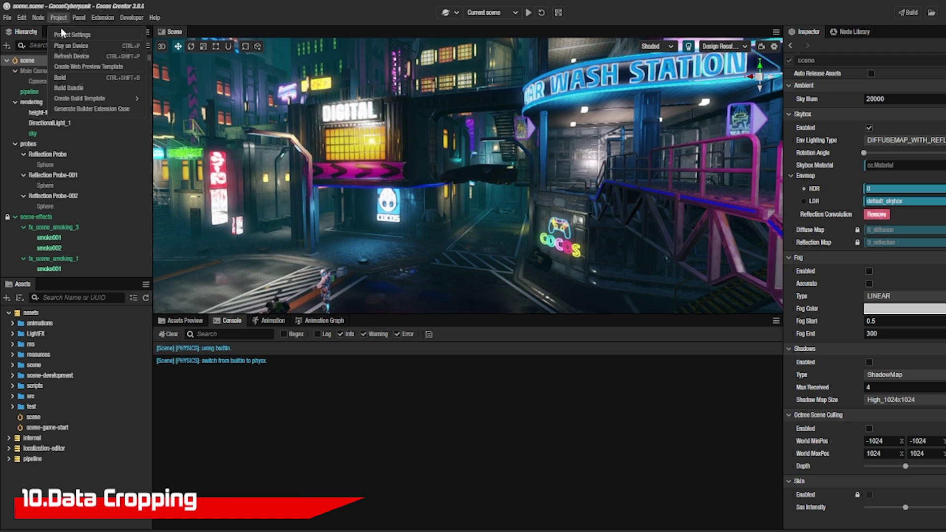
Open Feature Cropping in the project settings and review which engine features are included
left_click(63, 32)
left_click(196, 244)
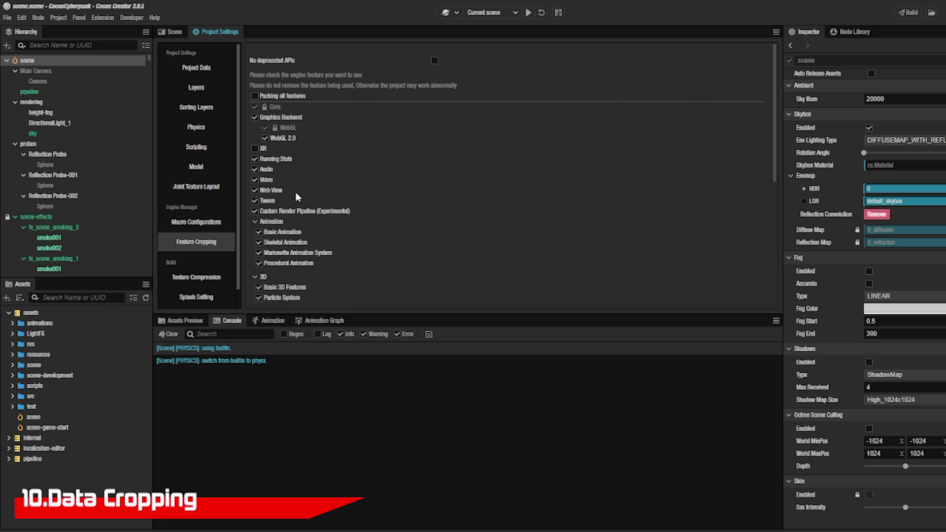
scroll(267, 283, "down", 3)
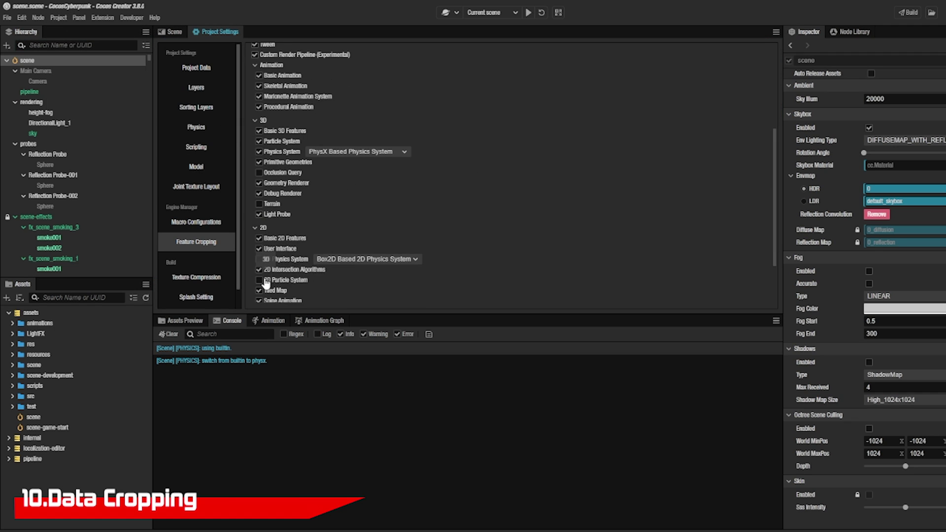
scroll(269, 261, "down", 2)
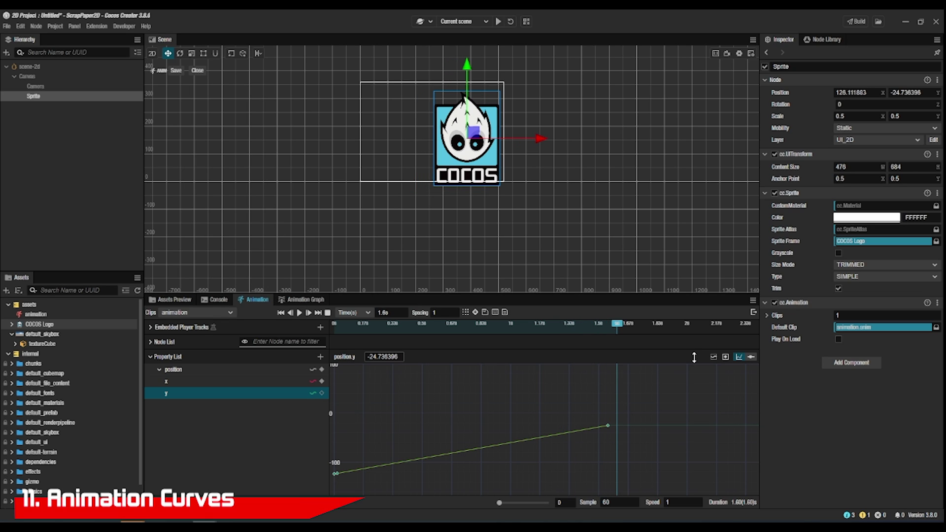
Apply the quintin preset to the sprite's position.y curve and reshape its end keyframe tangent, previewing the animation
left_click(714, 357)
left_click(691, 445)
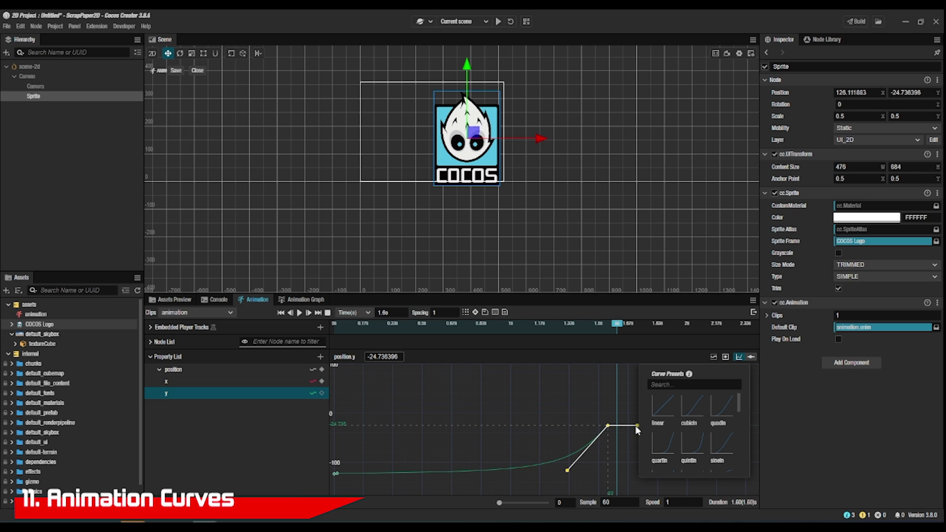
left_click_drag(567, 471, 349, 442)
left_click(300, 313)
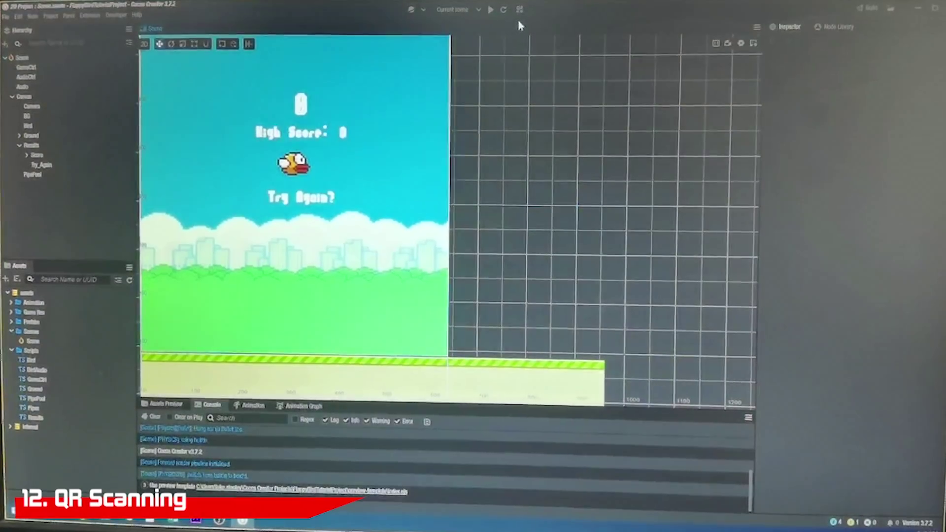
mouse_move(516, 12)
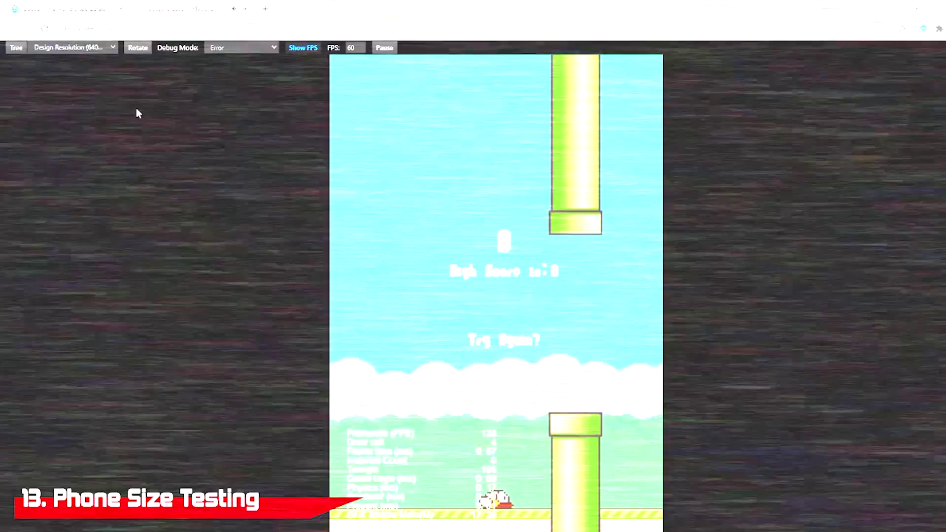
Switch to the browser preview and test the game at iPhone SE, iPhone 8, Huawei P20 Lite and Pixel 2 sizes
left_click(101, 49)
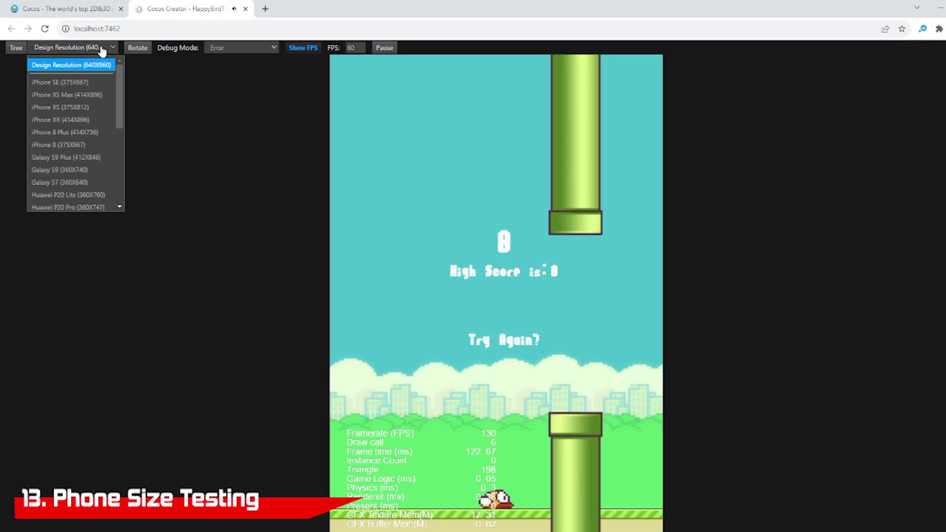
left_click(88, 83)
left_click(74, 49)
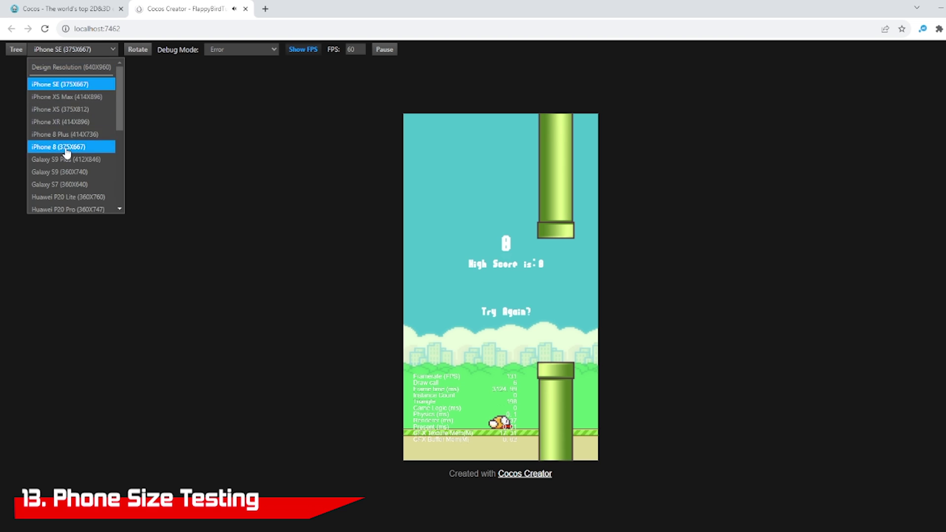
left_click(68, 151)
left_click(71, 53)
left_click(67, 199)
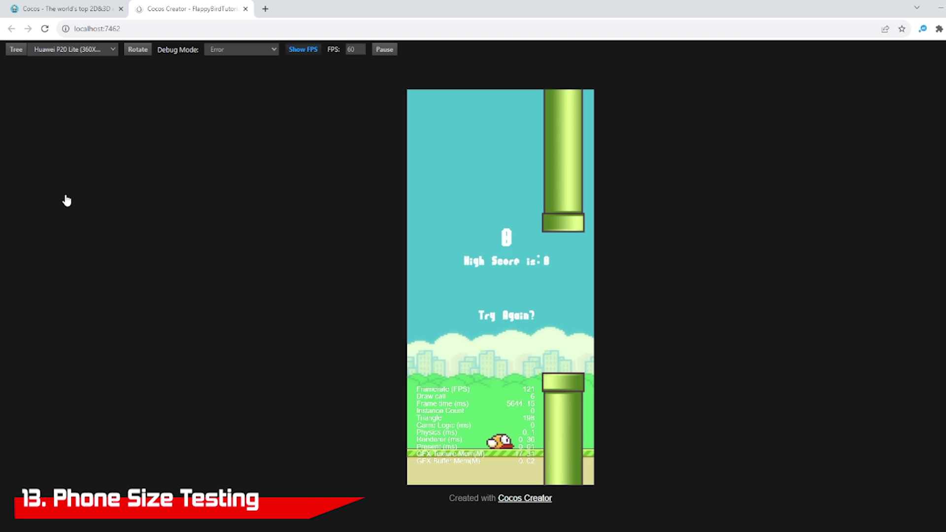
left_click(69, 49)
scroll(74, 179, "down", 3)
left_click(64, 157)
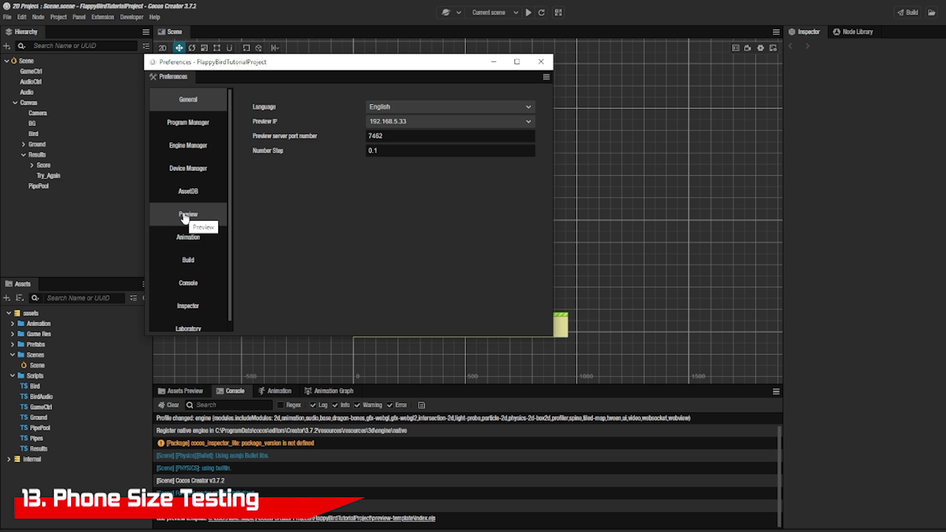
Open the Device Manager preferences in Cocos Creator and start adding a custom preview device
left_click(195, 169)
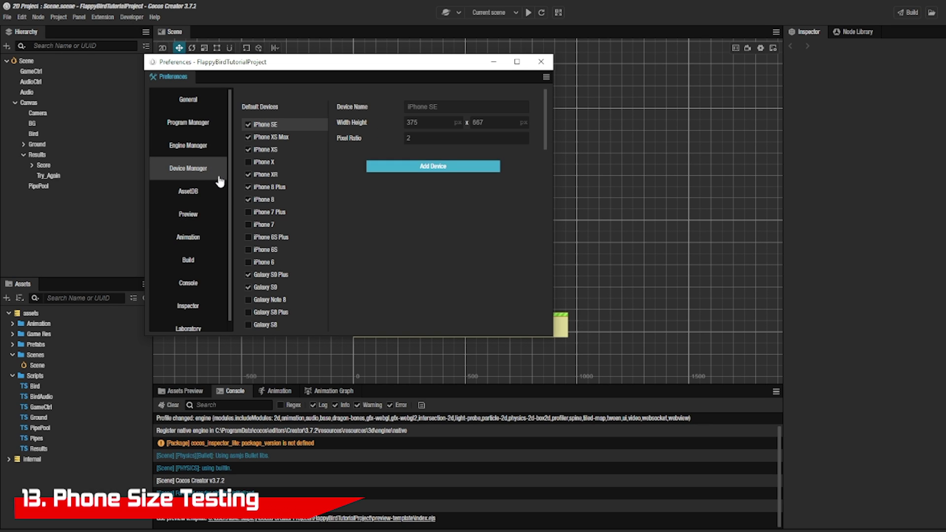
left_click(409, 165)
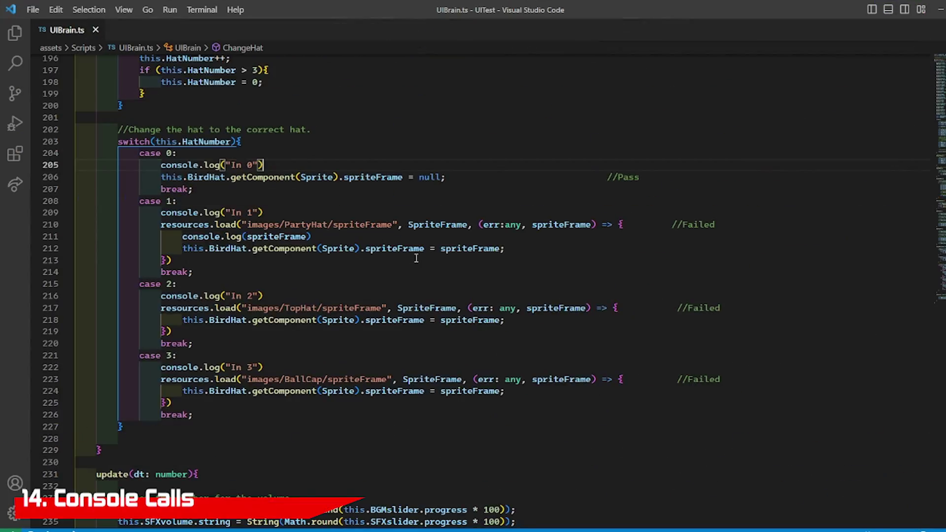
scroll(414, 264, "down", 5)
scroll(414, 264, "up", 4)
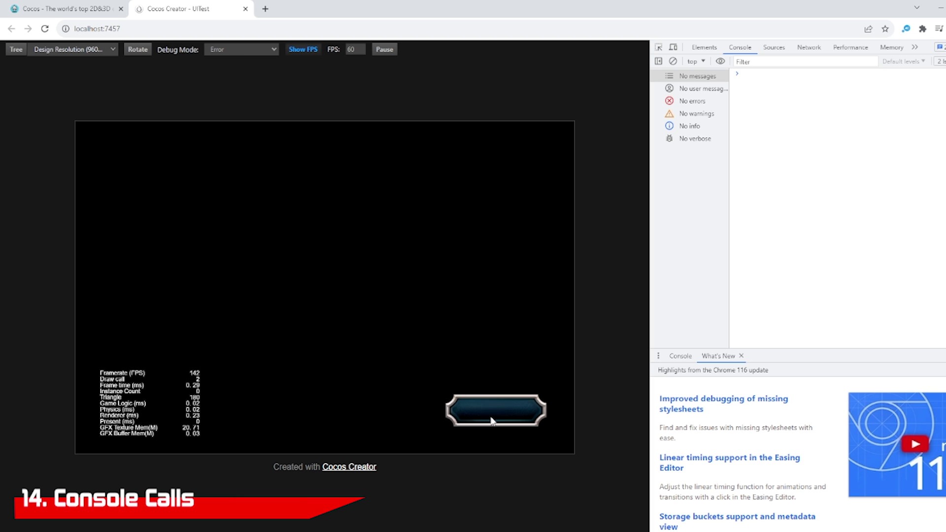
Open the settings window in the UITest preview and cycle the bird's hats while reading the browser console's log output
left_click(492, 421)
left_click(272, 255)
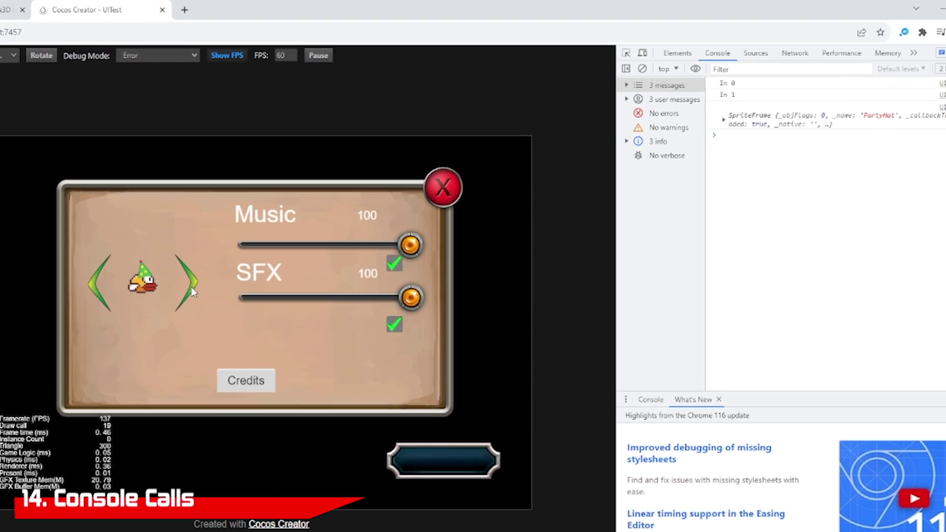
left_click(272, 256)
left_click(271, 256)
left_click(271, 255)
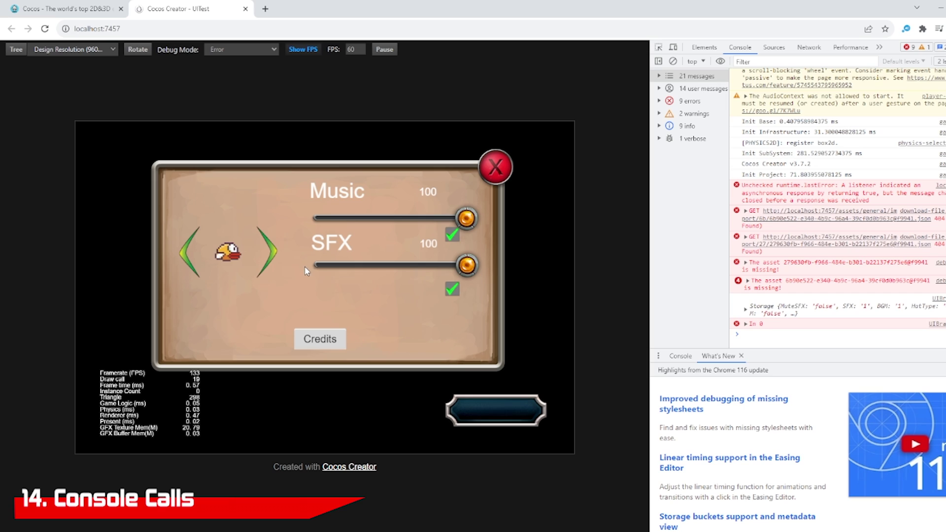
Cycle the bird's hats again in the reloaded preview to examine the calls logged as console errors
left_click(277, 257)
left_click(277, 257)
left_click(277, 257)
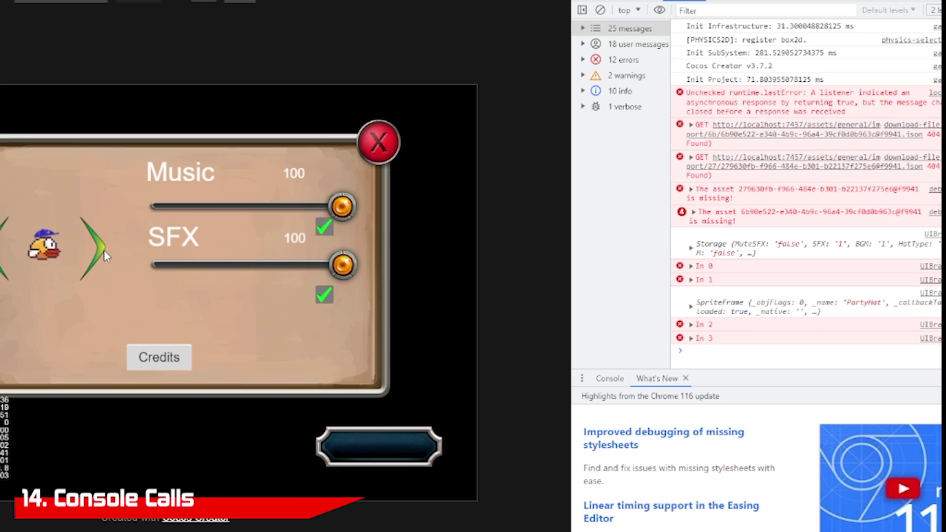
left_click(277, 257)
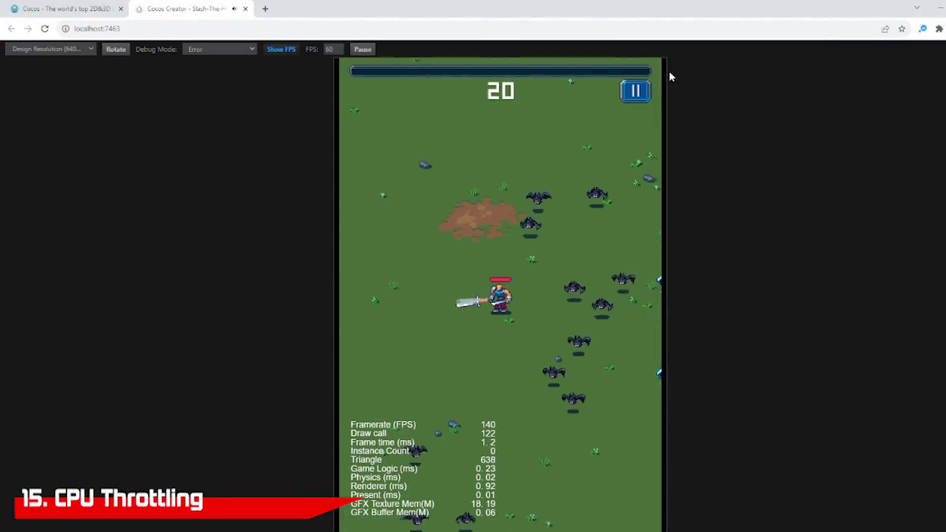
Pause the Slash-The-Hordes preview and set the CPU throttling to 6× slowdown in Performance insights of the developer tools
left_click(636, 91)
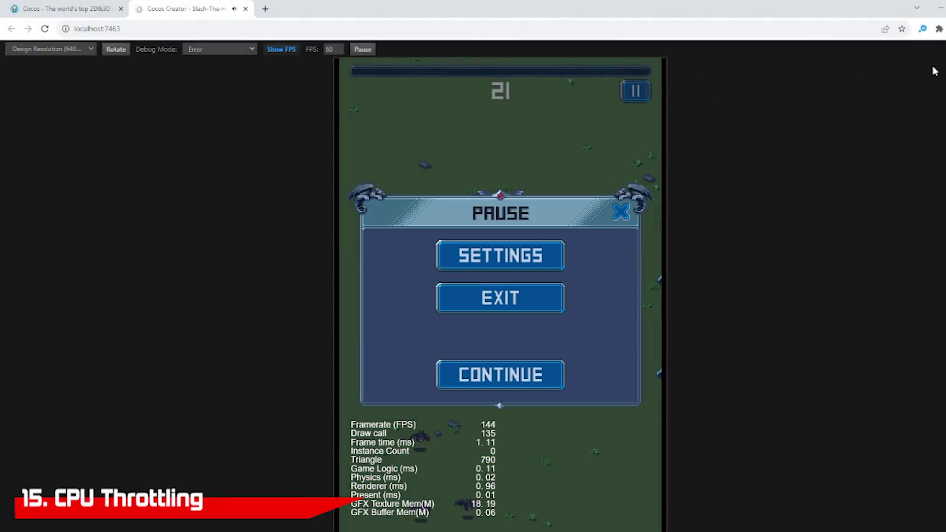
left_click(945, 29)
mouse_move(932, 203)
left_click(770, 283)
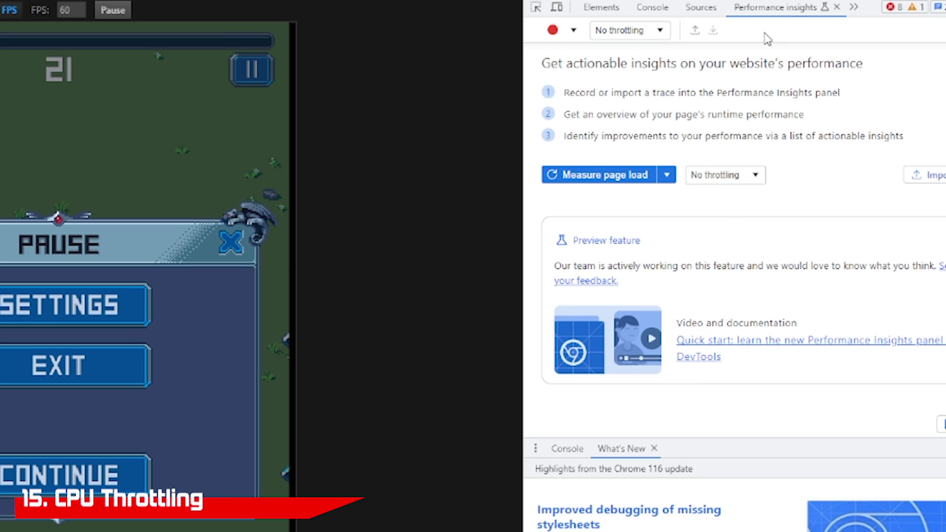
left_click(759, 177)
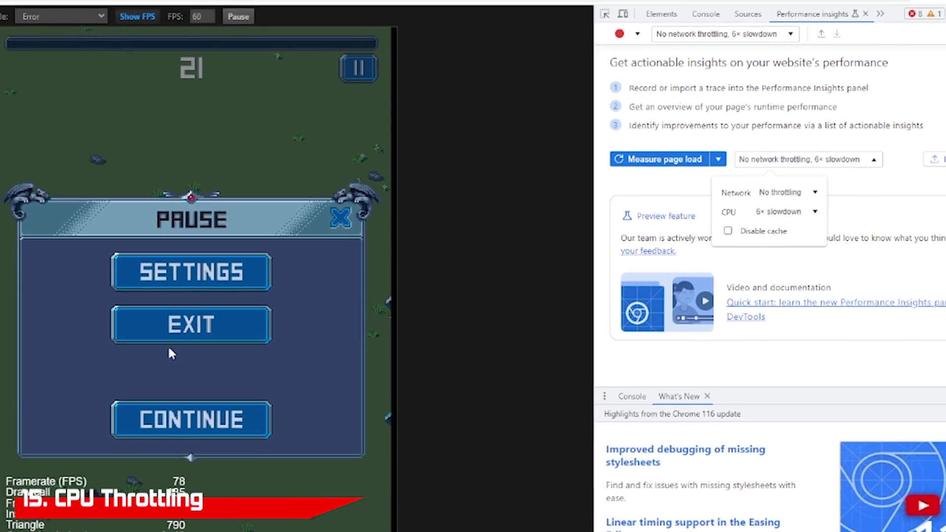
Resume the game and move the hero around to test its performance under the CPU slowdown
left_click(74, 474)
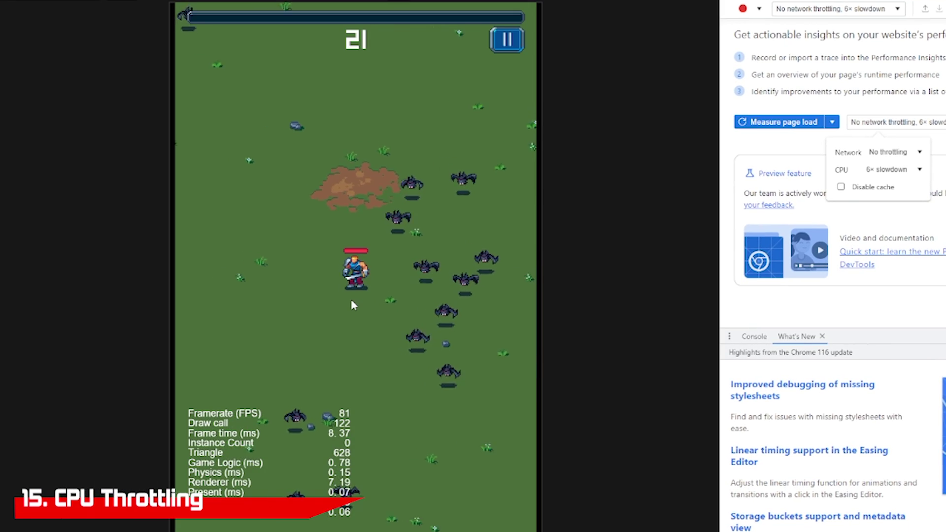
key("w")
key("a")
key("d")
key("a")
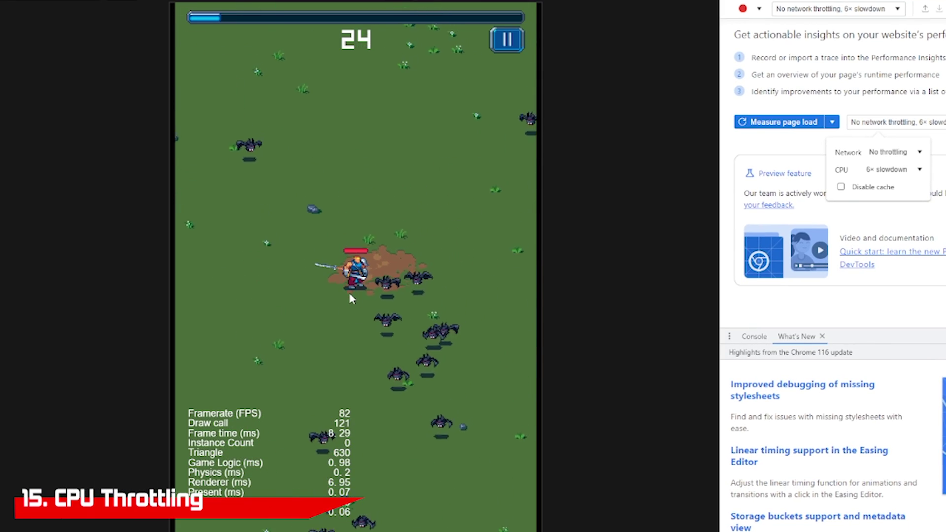
key("d")
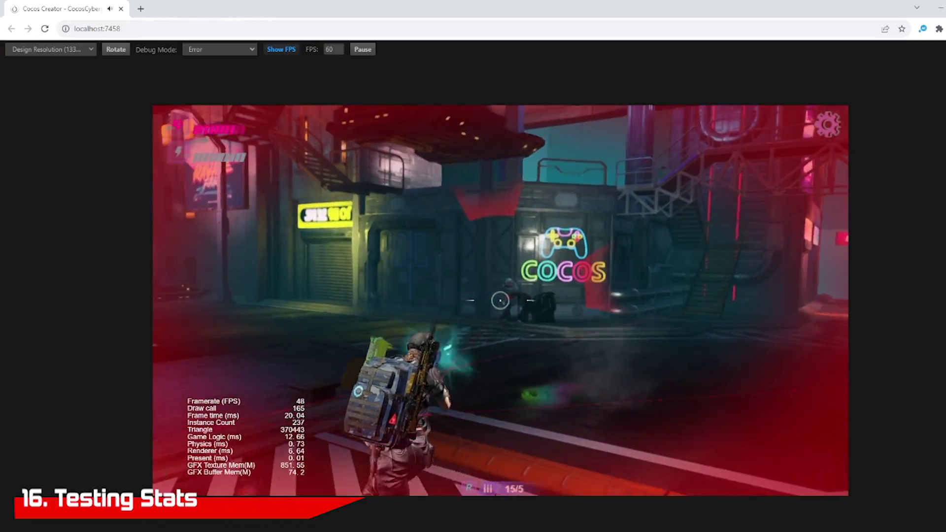
Play the Cocos Cyberpunk preview, firing and moving the soldier through the scene while examining the performance stats overlay
left_click(500, 300)
left_click(500, 300)
left_click(501, 300)
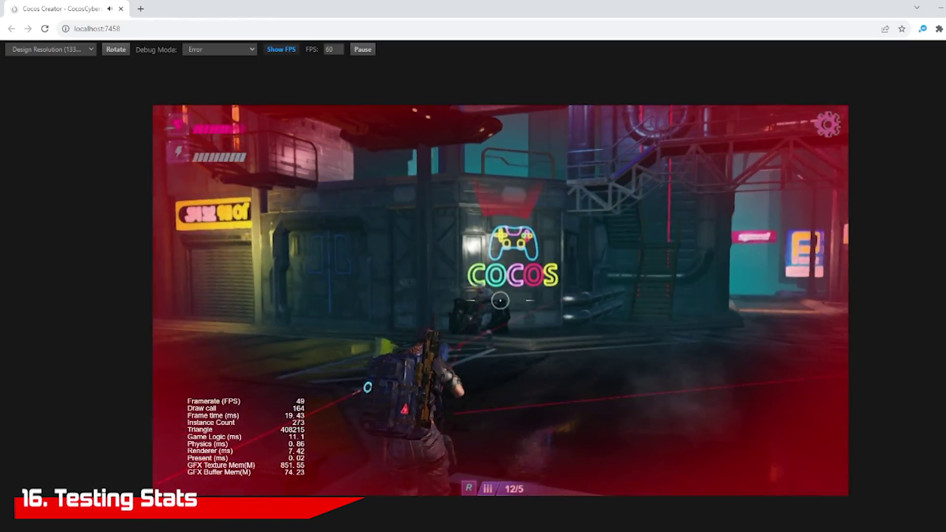
left_click(500, 301)
left_click(728, 132)
left_click(728, 132)
left_click(729, 133)
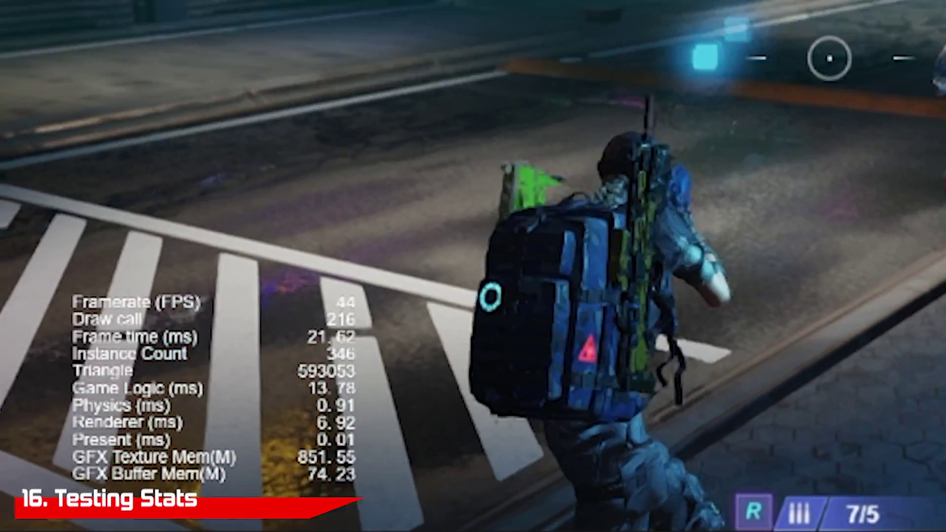
left_click(728, 133)
key("w")
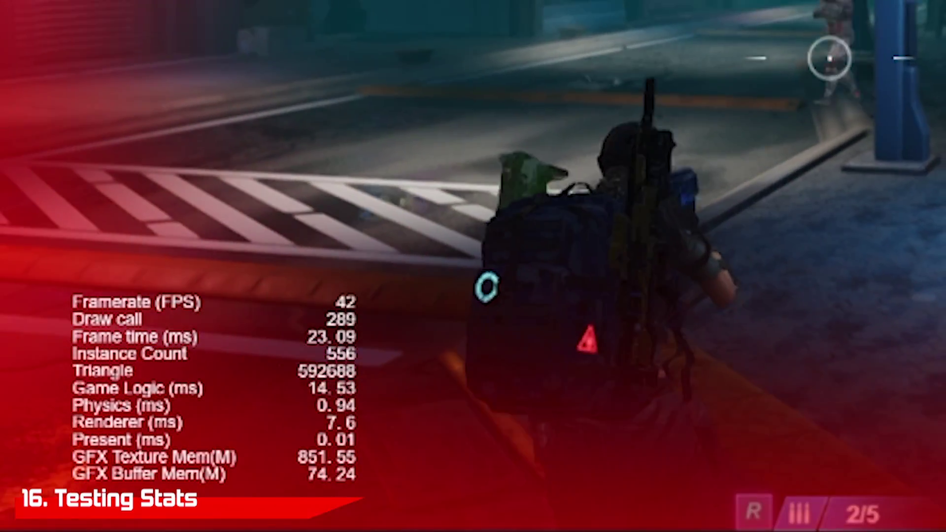
left_click(830, 58)
left_click(830, 58)
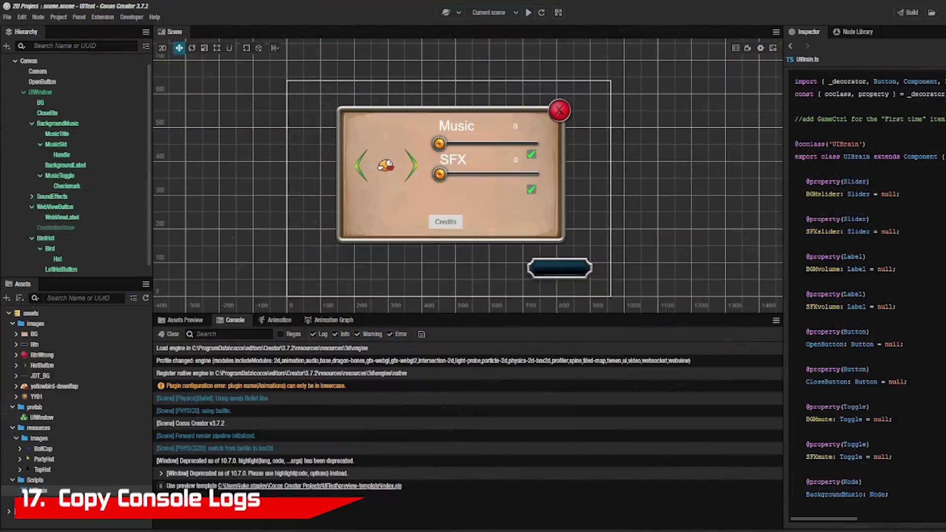
Open the project's log file from the Cocos Creator console and read through its entries
left_click(422, 335)
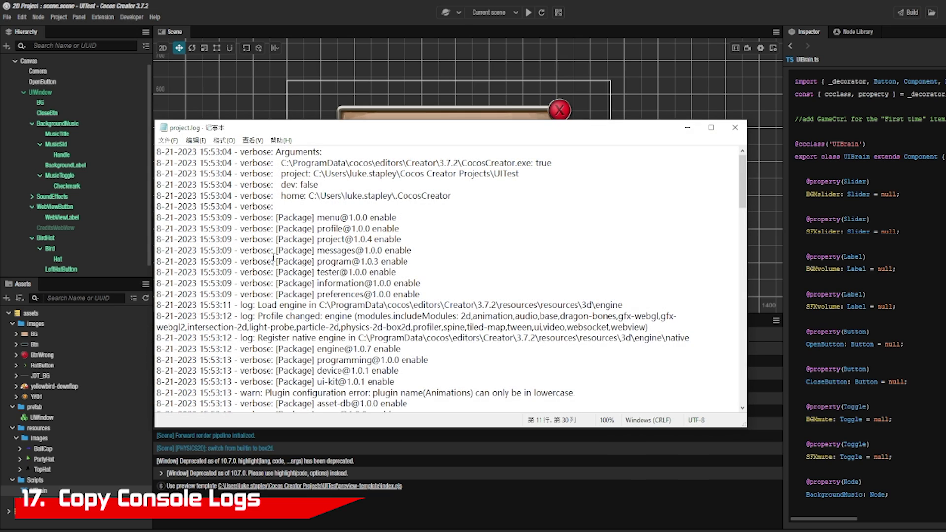
scroll(274, 258, "down", 20)
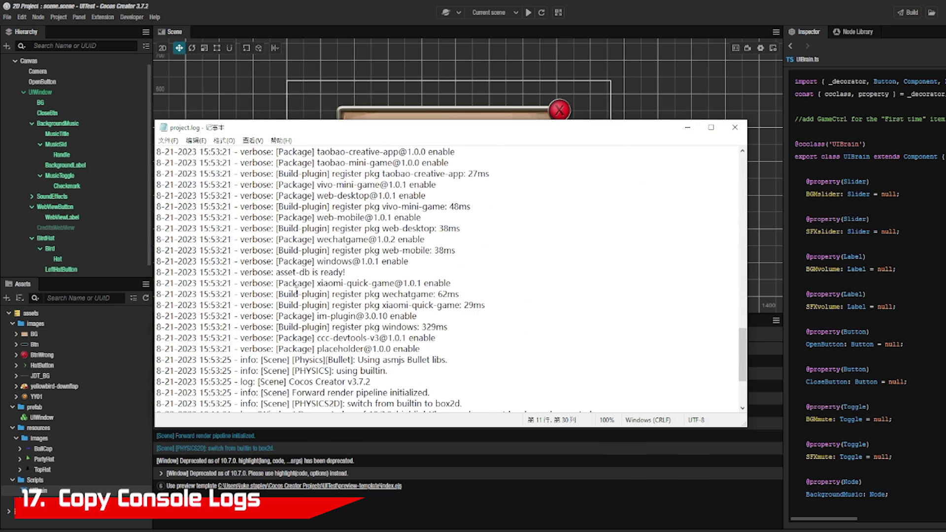
scroll(296, 286, "down", 3)
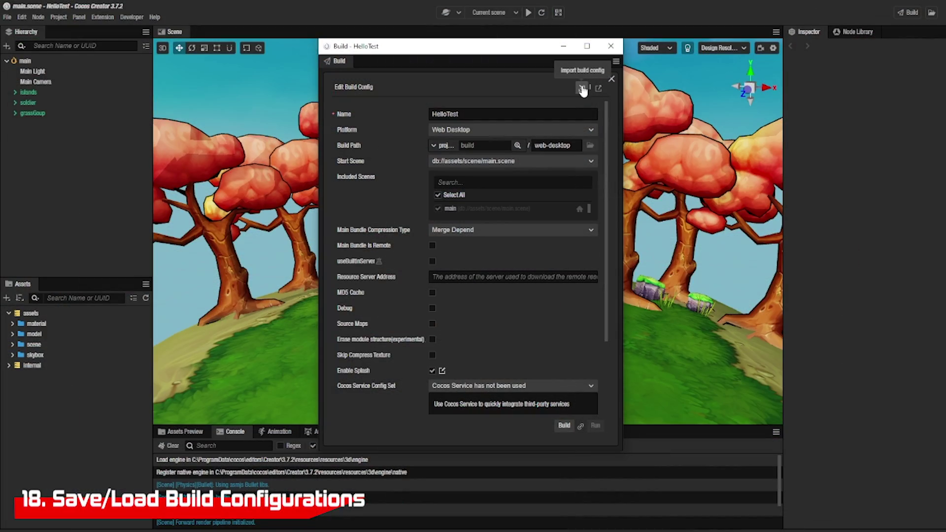
Export HelloTest's Web Desktop build configuration as buildConfig_web-desktop.json and import a saved configuration
left_click(598, 89)
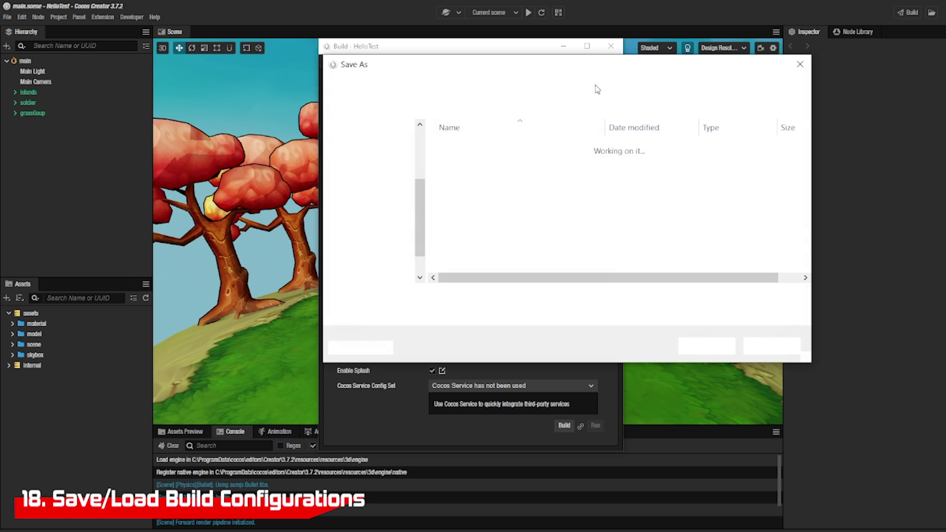
left_click(707, 346)
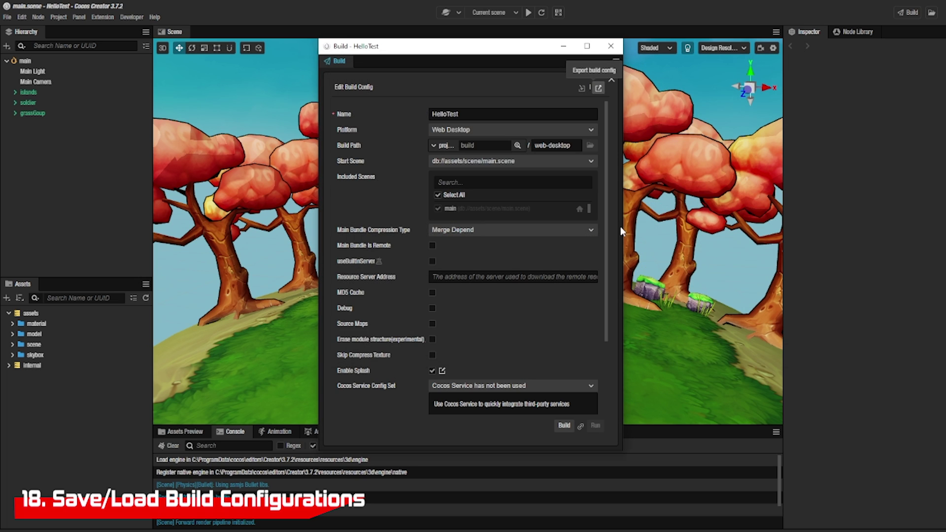
left_click(580, 90)
double_click(468, 243)
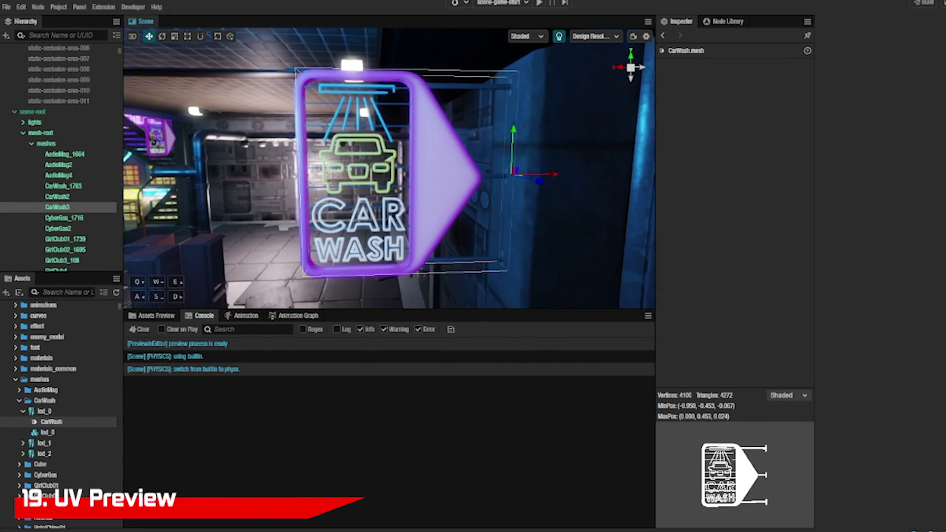
Rotate the CarWash mesh preview, switch it to the UV layout and show Channel 1
right_click_drag(381, 197, 374, 197)
left_click_drag(735, 483, 739, 481)
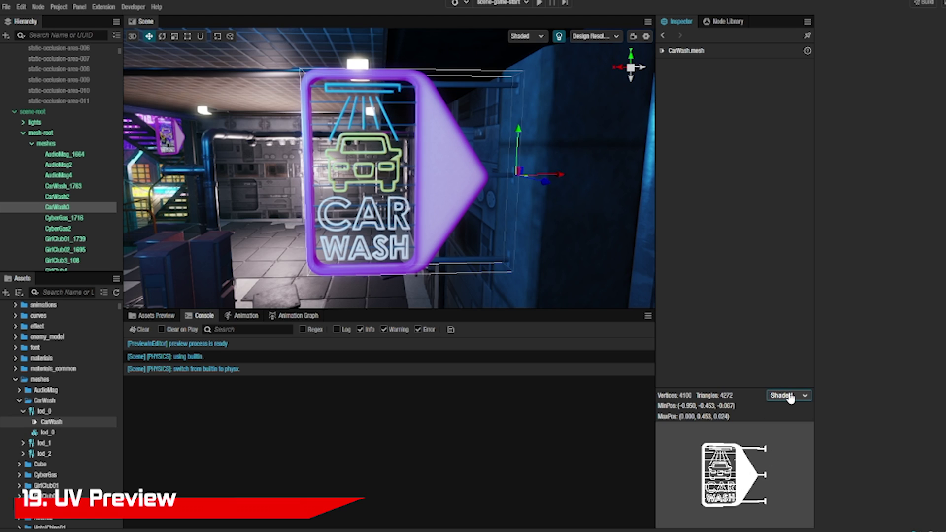
left_click(789, 414)
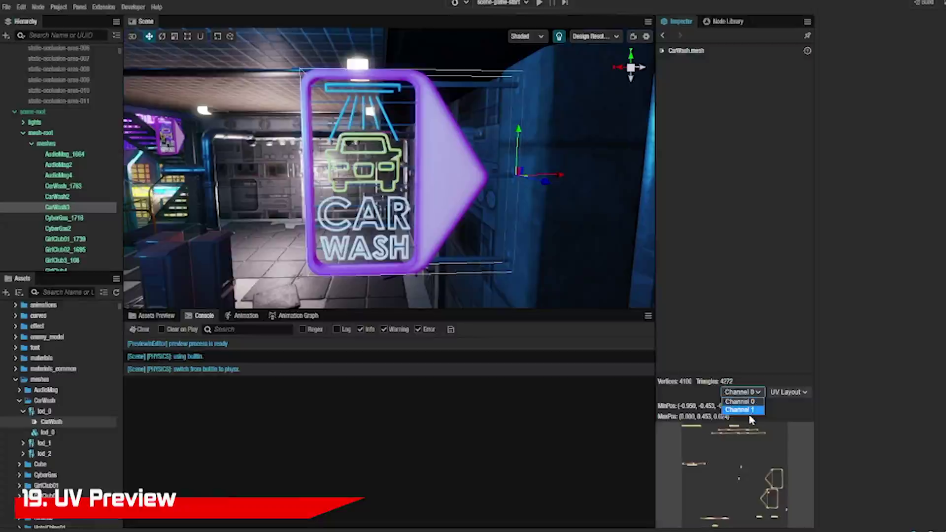
left_click(749, 413)
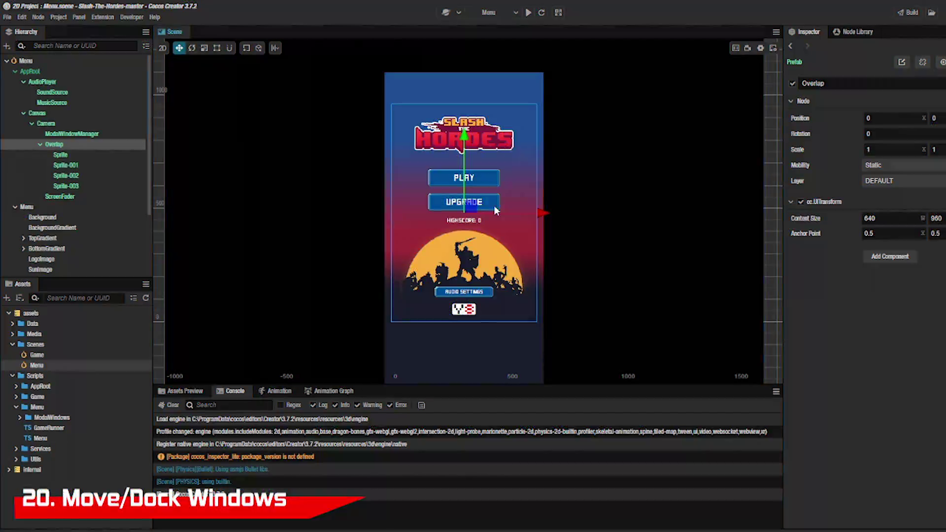
Move the Inspector panel into the Hierarchy area
left_click_drag(813, 33, 137, 250)
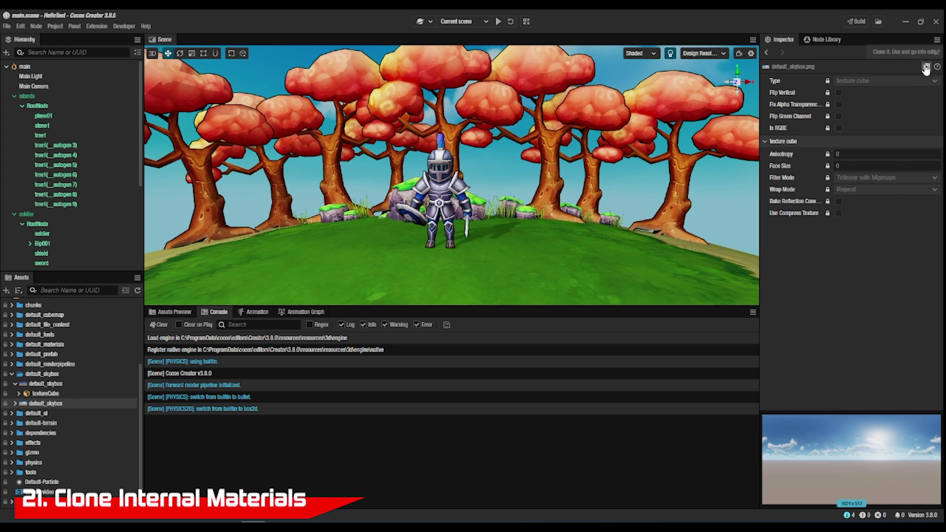
Clone the internal default_skybox.png into the project's assets/skybox folder and assign the clone as the main scene's HDR environment map
left_click(927, 67)
left_click(144, 139)
double_click(143, 139)
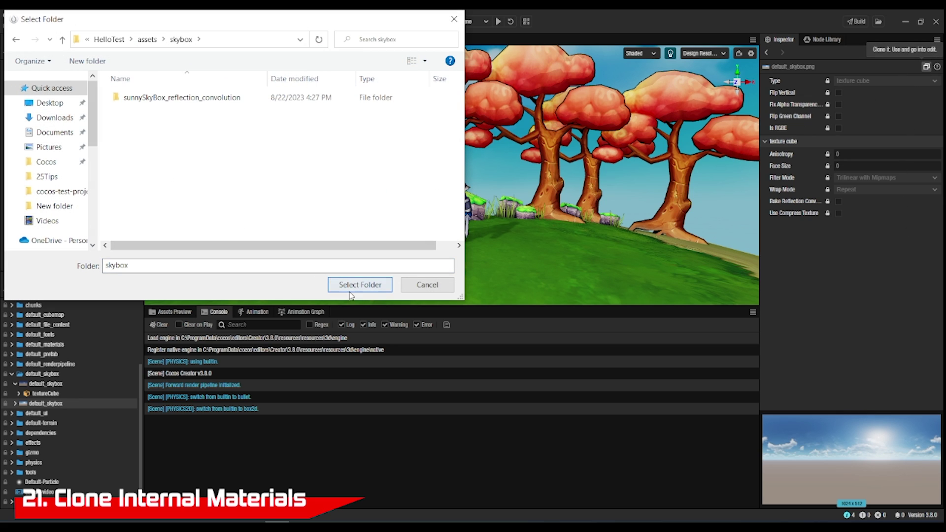
left_click(350, 286)
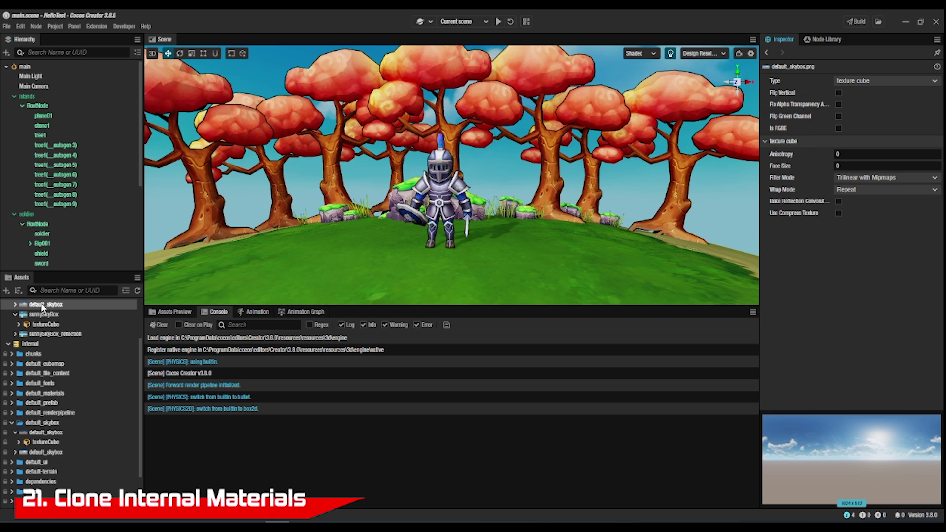
left_click(58, 66)
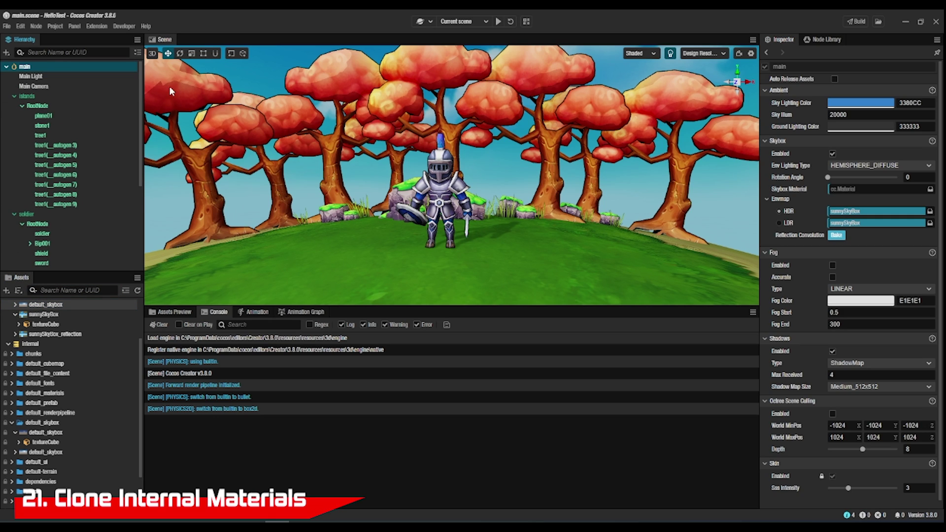
left_click_drag(45, 304, 847, 213)
Locate the assets and nodes referenced by the Player's Projectile and Skeletal Animation properties
scroll(80, 371, "down", 3)
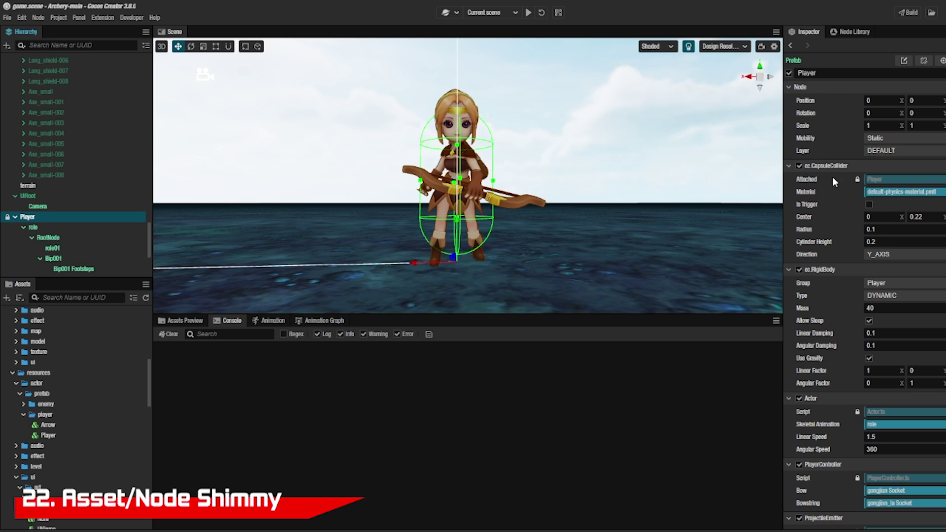
scroll(923, 342, "down", 3)
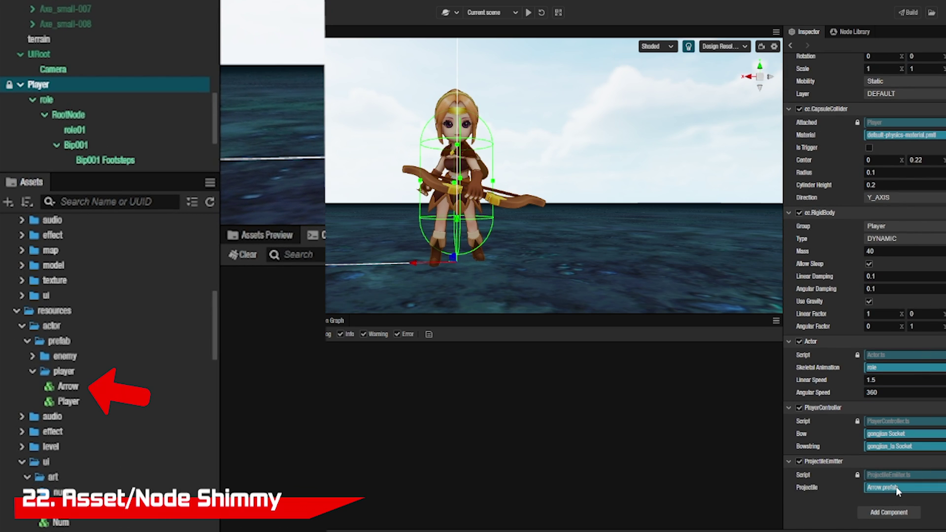
left_click(897, 486)
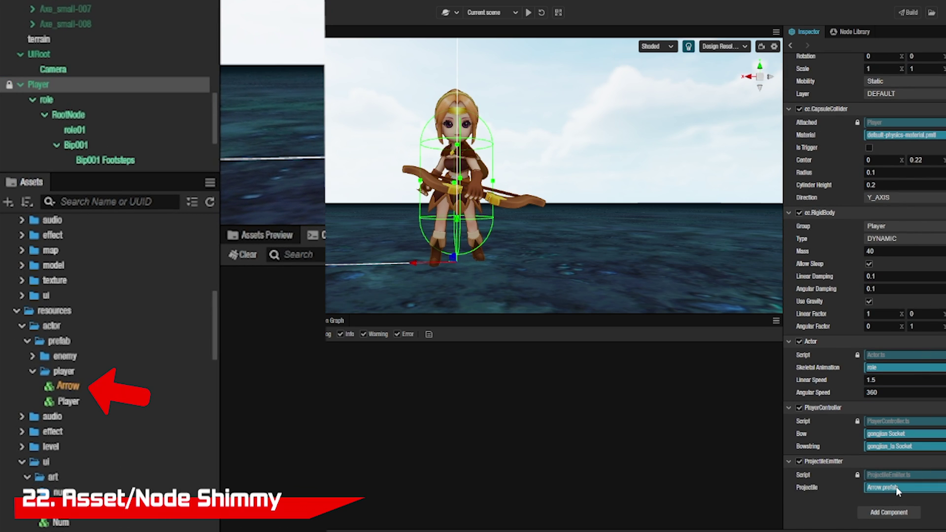
left_click(883, 365)
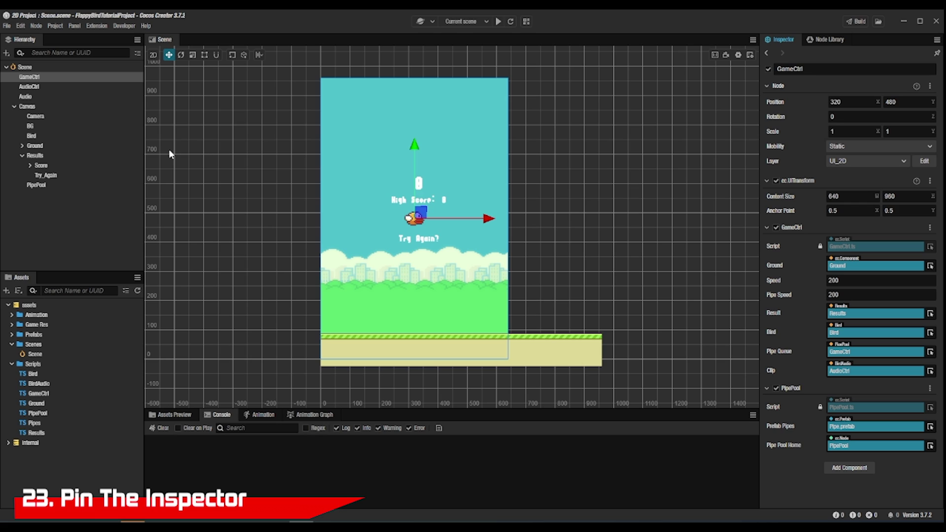
Select the Camera node and then the Ground node, and pin the Inspector on Ground
left_click(35, 116)
left_click(96, 148)
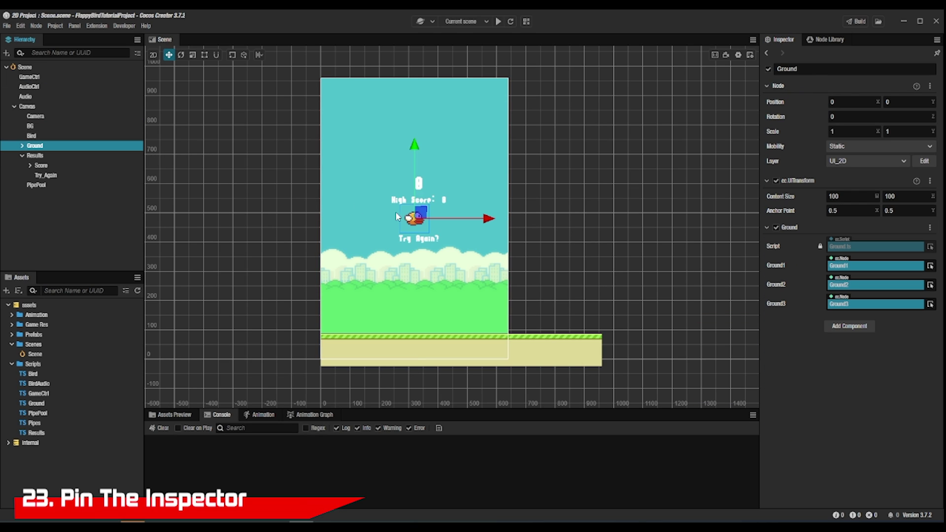
left_click(938, 54)
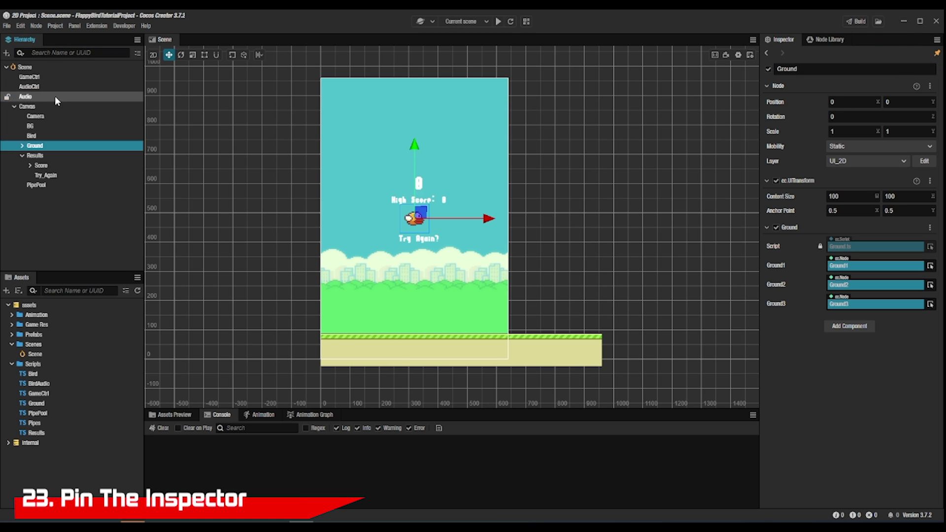
Select the Camera, Ground and Try_Again nodes in turn to check the pinned Inspector
left_click(55, 118)
left_click(50, 146)
left_click(50, 176)
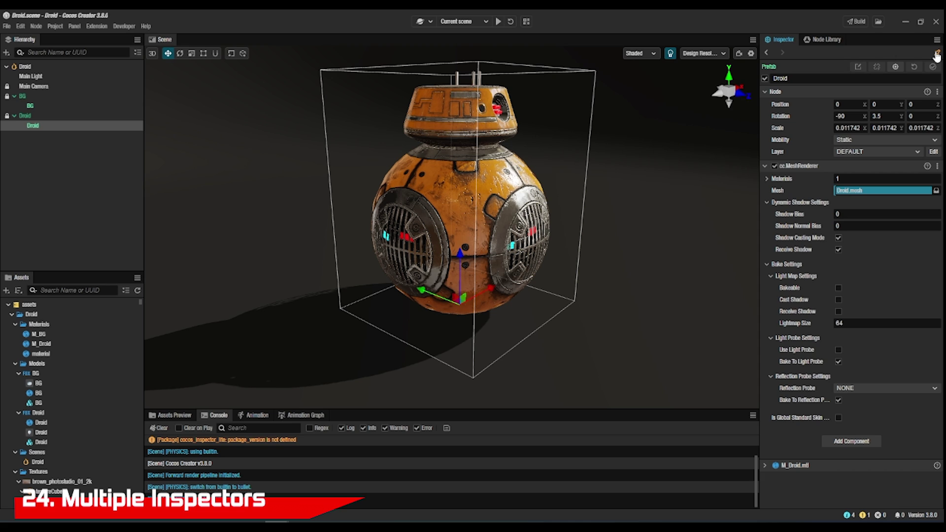
Open an additional Inspector panel for the Droid scene and move it beside the existing Inspector
left_click(76, 27)
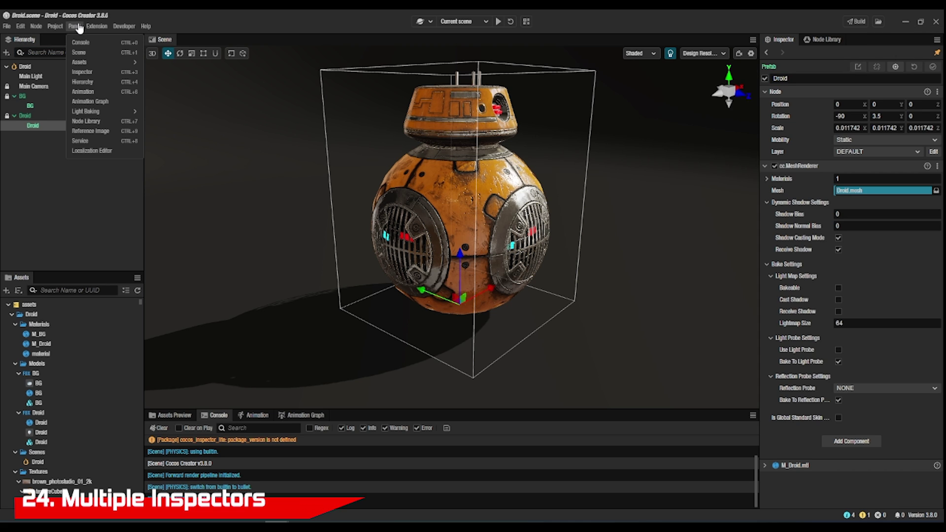
left_click(94, 73)
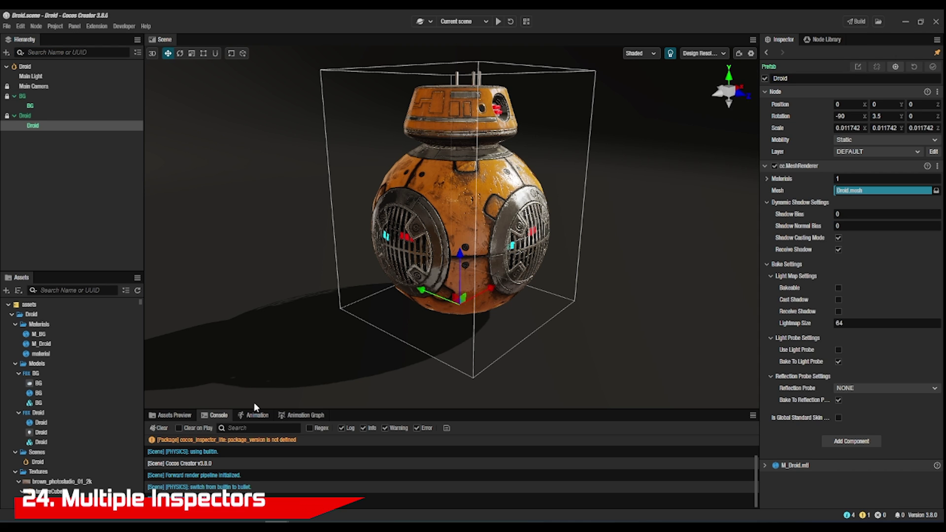
left_click_drag(279, 525, 767, 194)
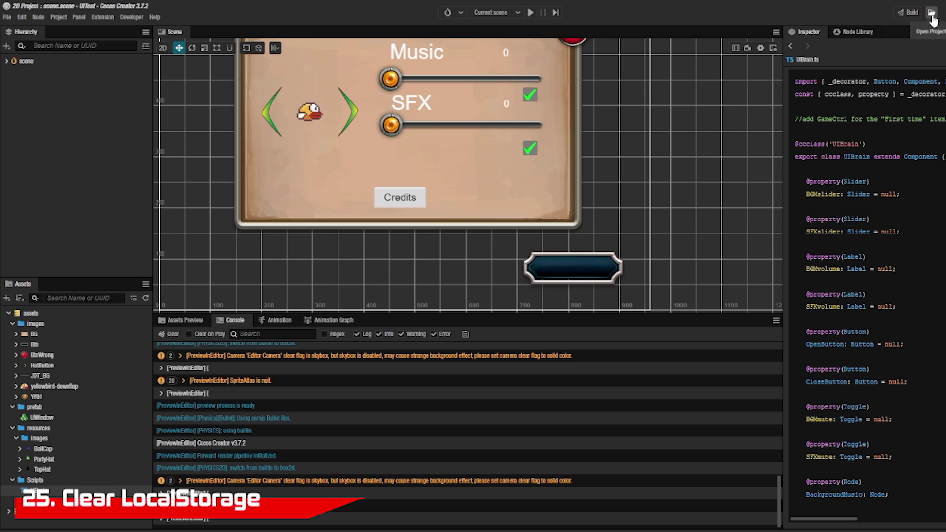
Switch to File Explorer at the project location and select data.json in the UITest project's temp/scene/localStorage folder
left_click(932, 14)
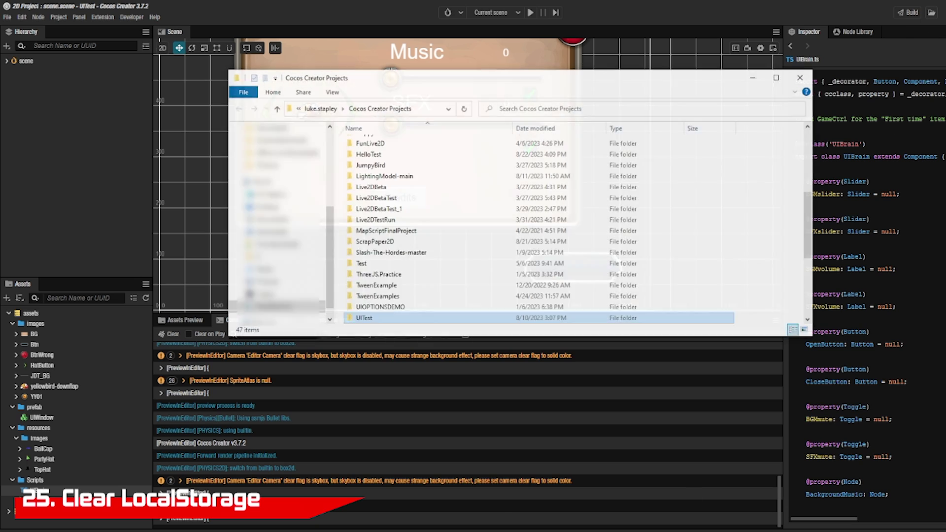
double_click(390, 319)
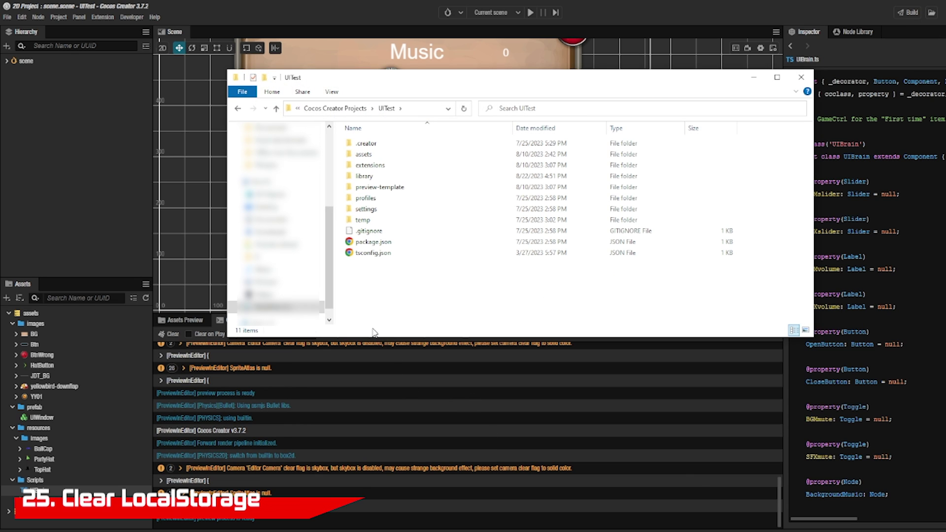
double_click(377, 222)
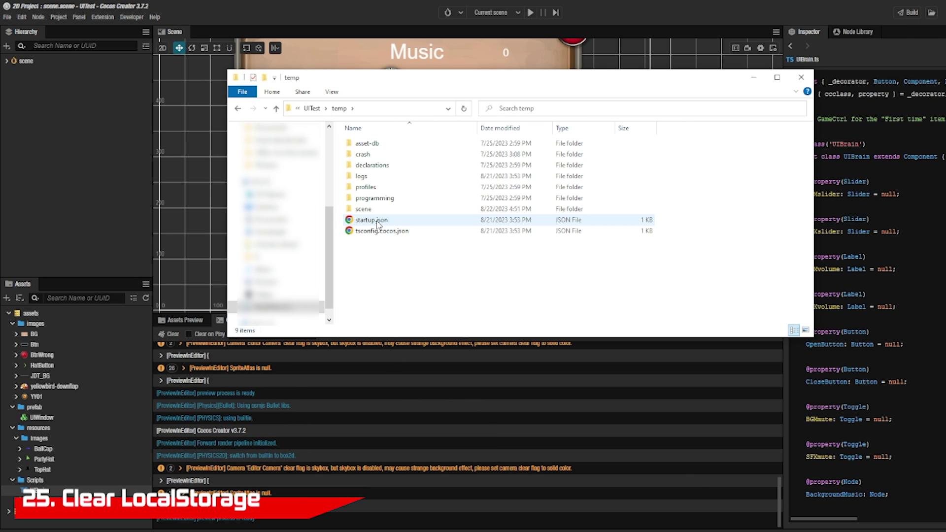
double_click(378, 215)
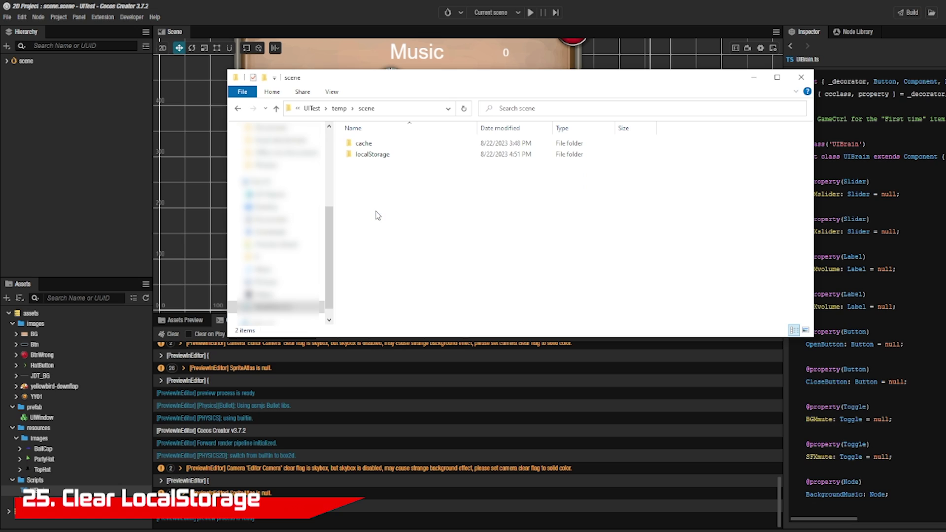
double_click(382, 155)
left_click(380, 143)
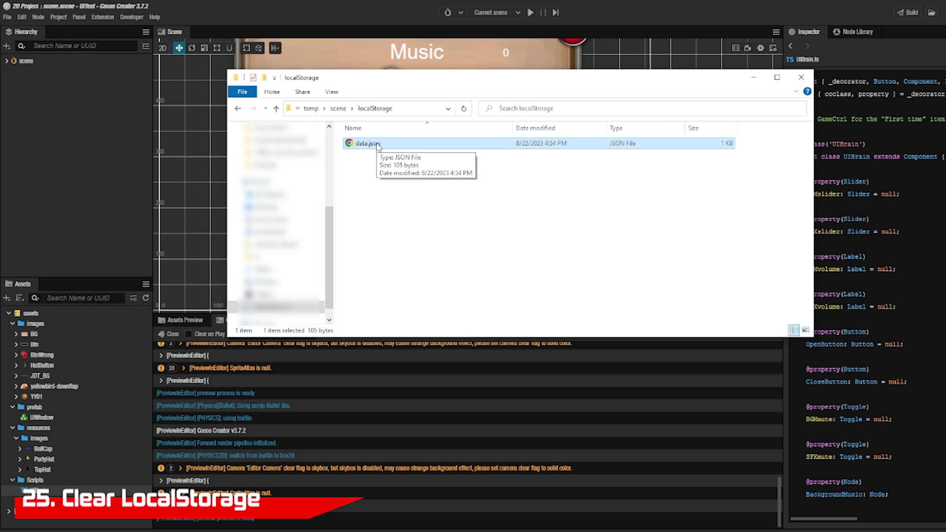